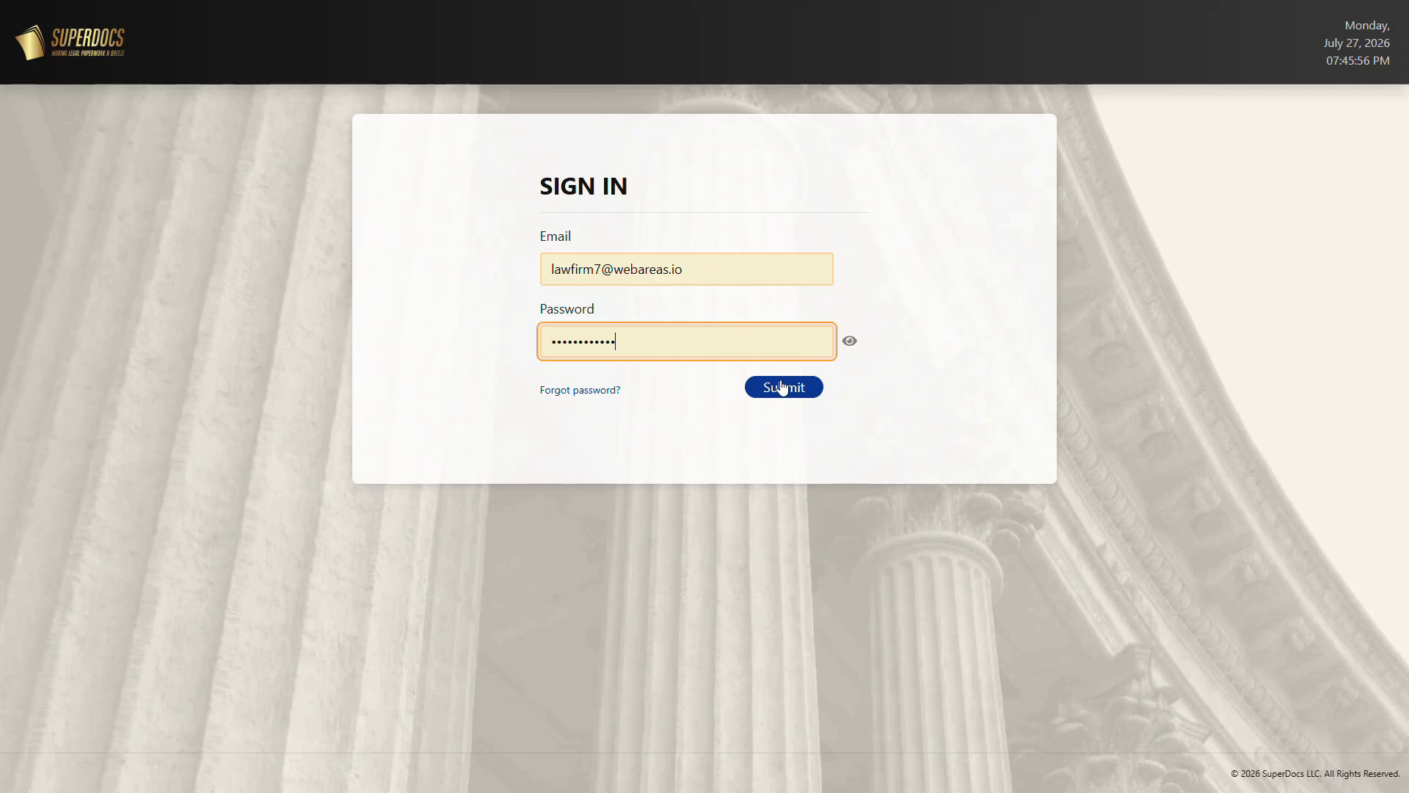
Submit the account e-mail and password to sign in to SuperDocs.
{"action": "left_click", "coordinate": [781, 387]}
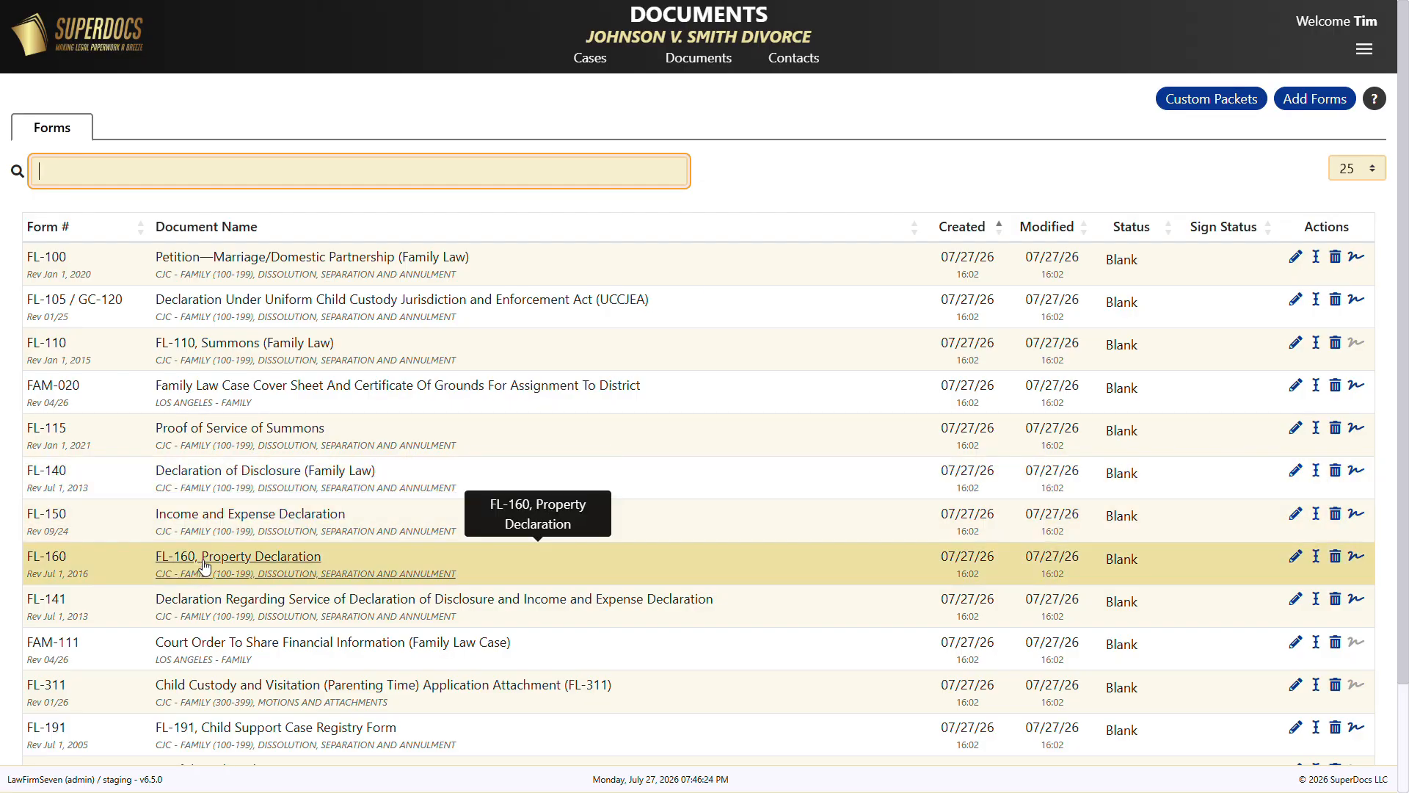
Open the FL-160 Property Declaration form from the Documents list.
{"action": "left_click", "coordinate": [205, 566]}
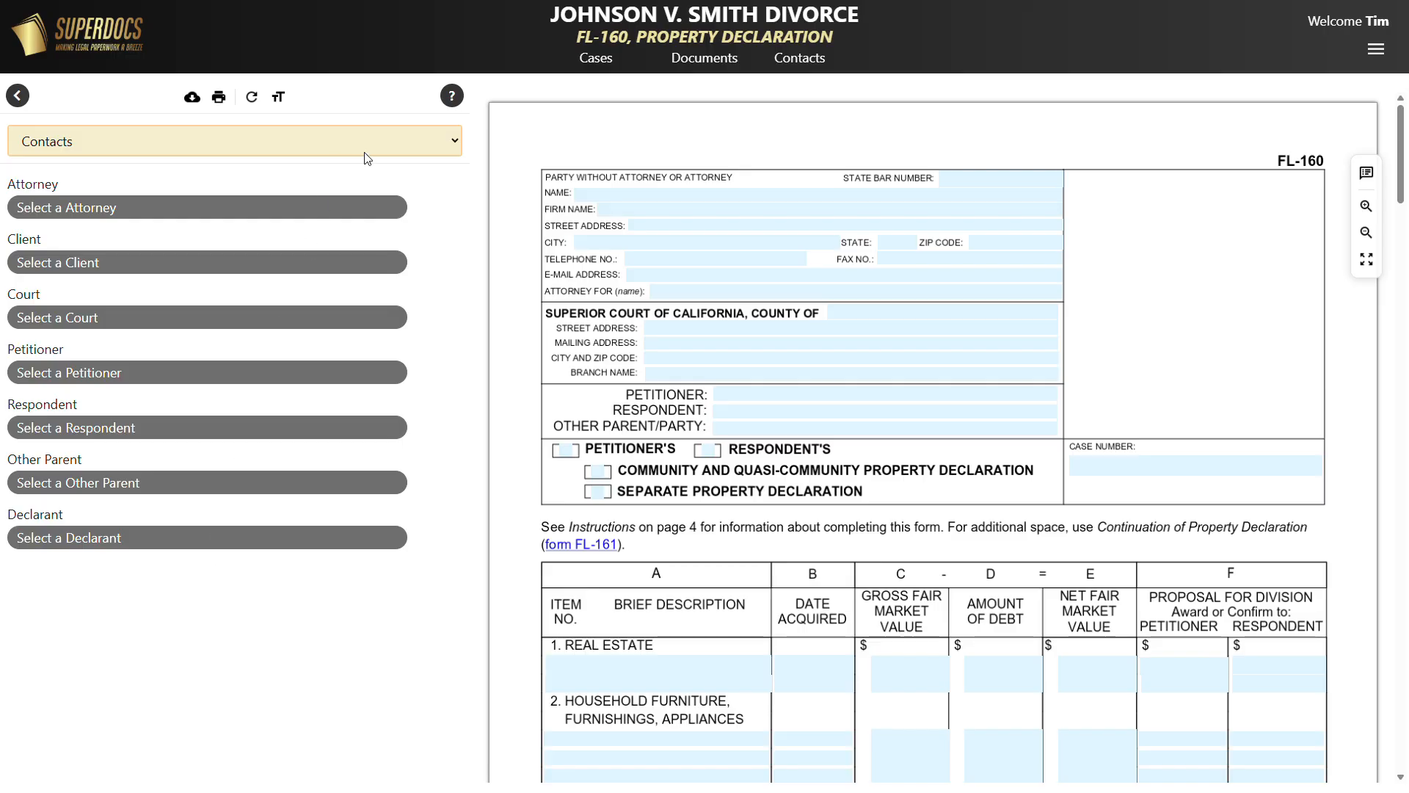
{"action": "left_click", "coordinate": [430, 148]}
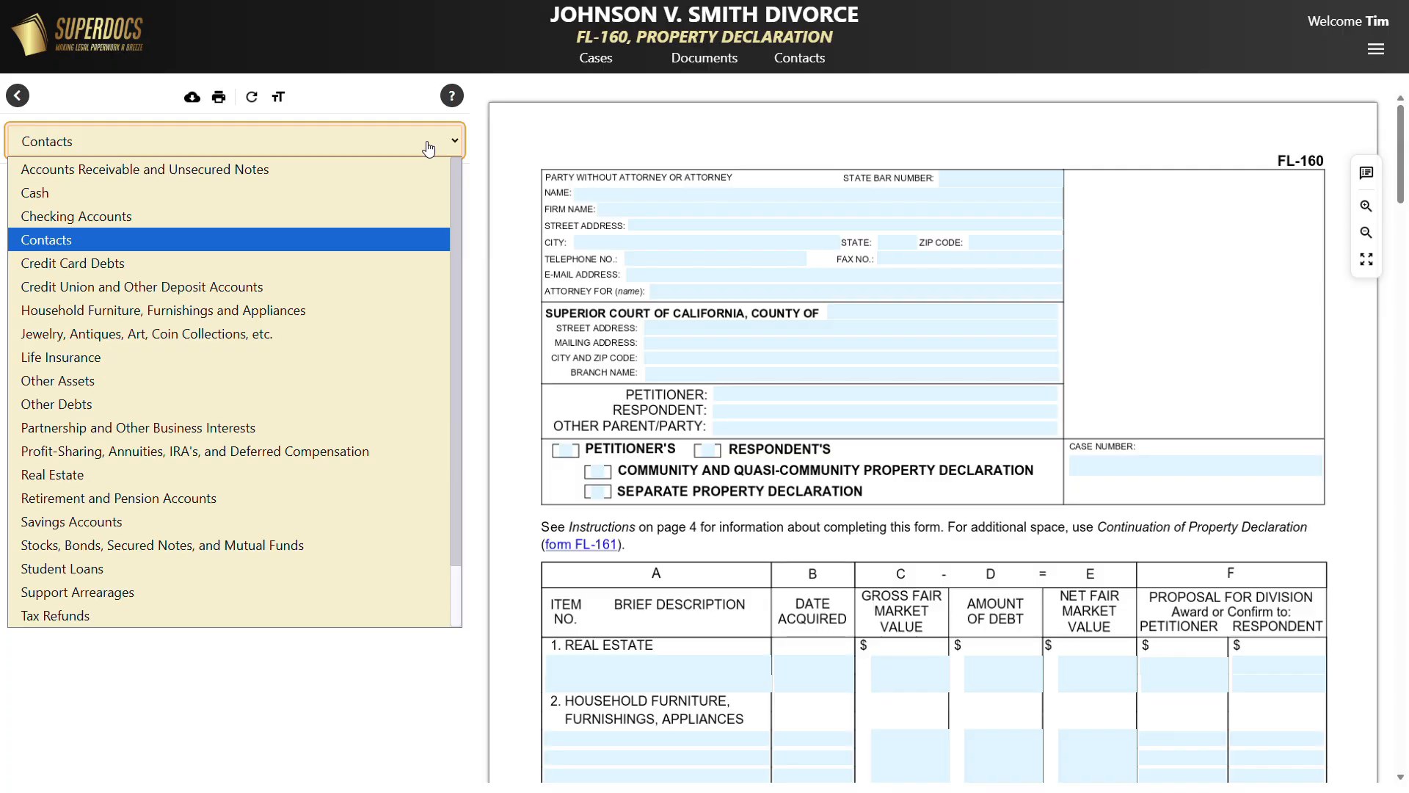
{"action": "left_click", "coordinate": [429, 148]}
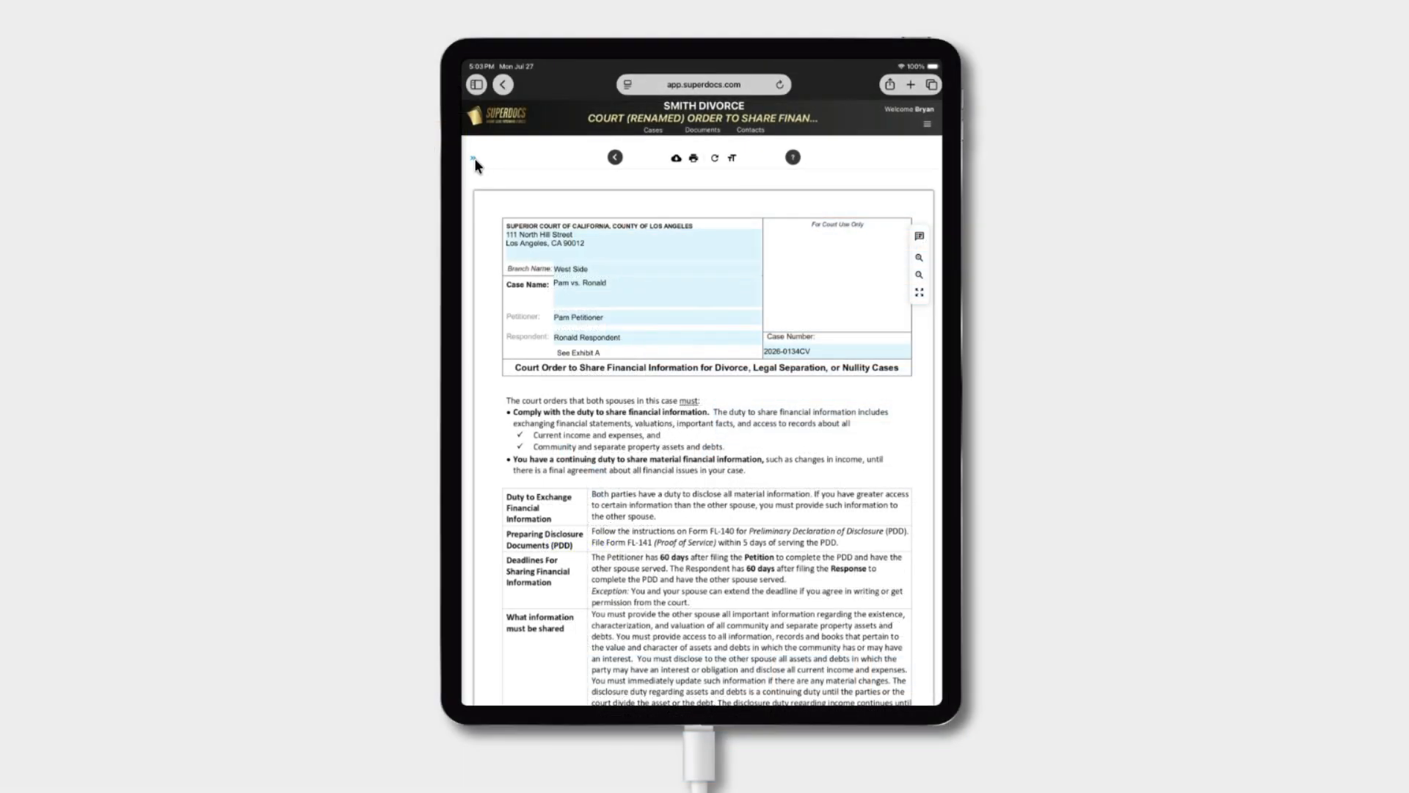
{"action": "left_click", "coordinate": [475, 157]}
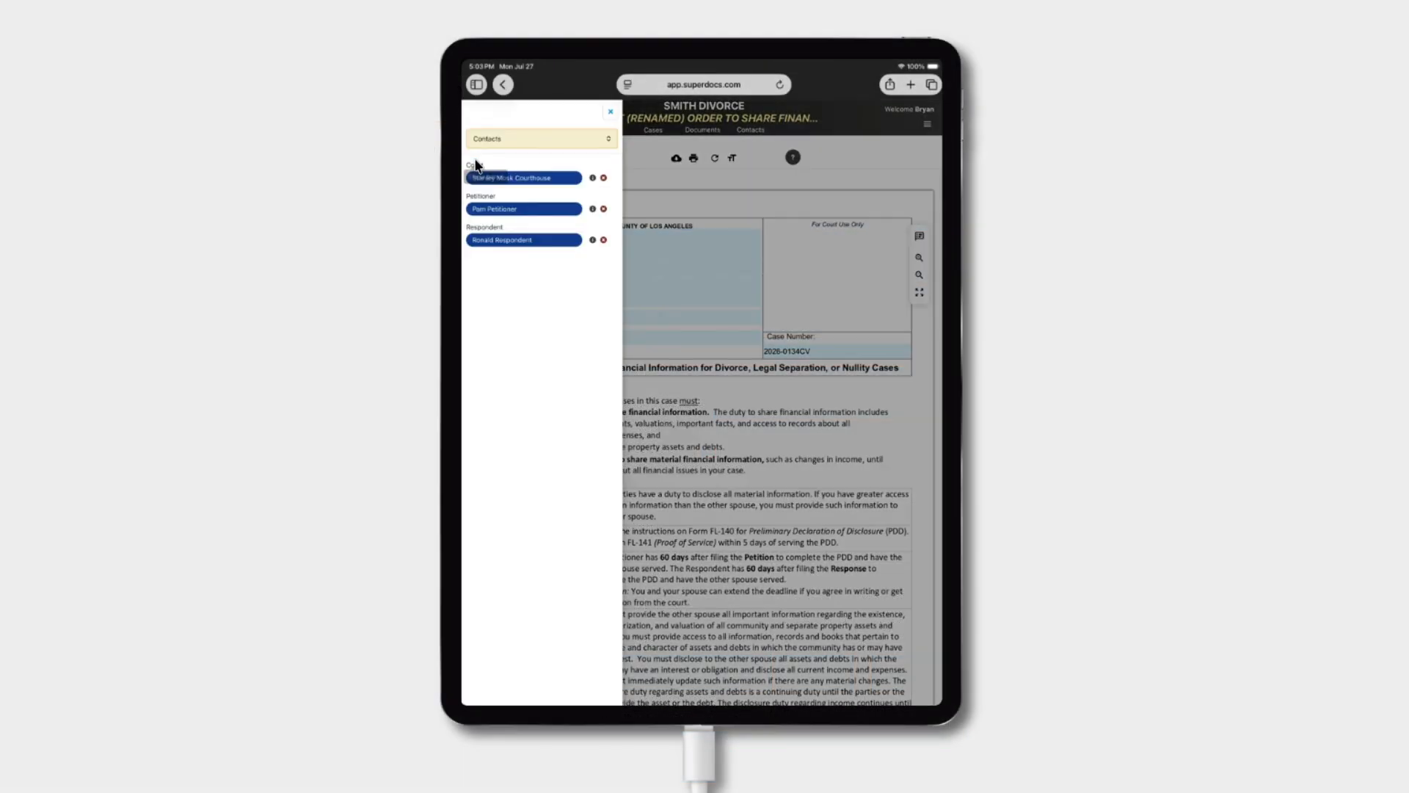
{"action": "left_click", "coordinate": [610, 114]}
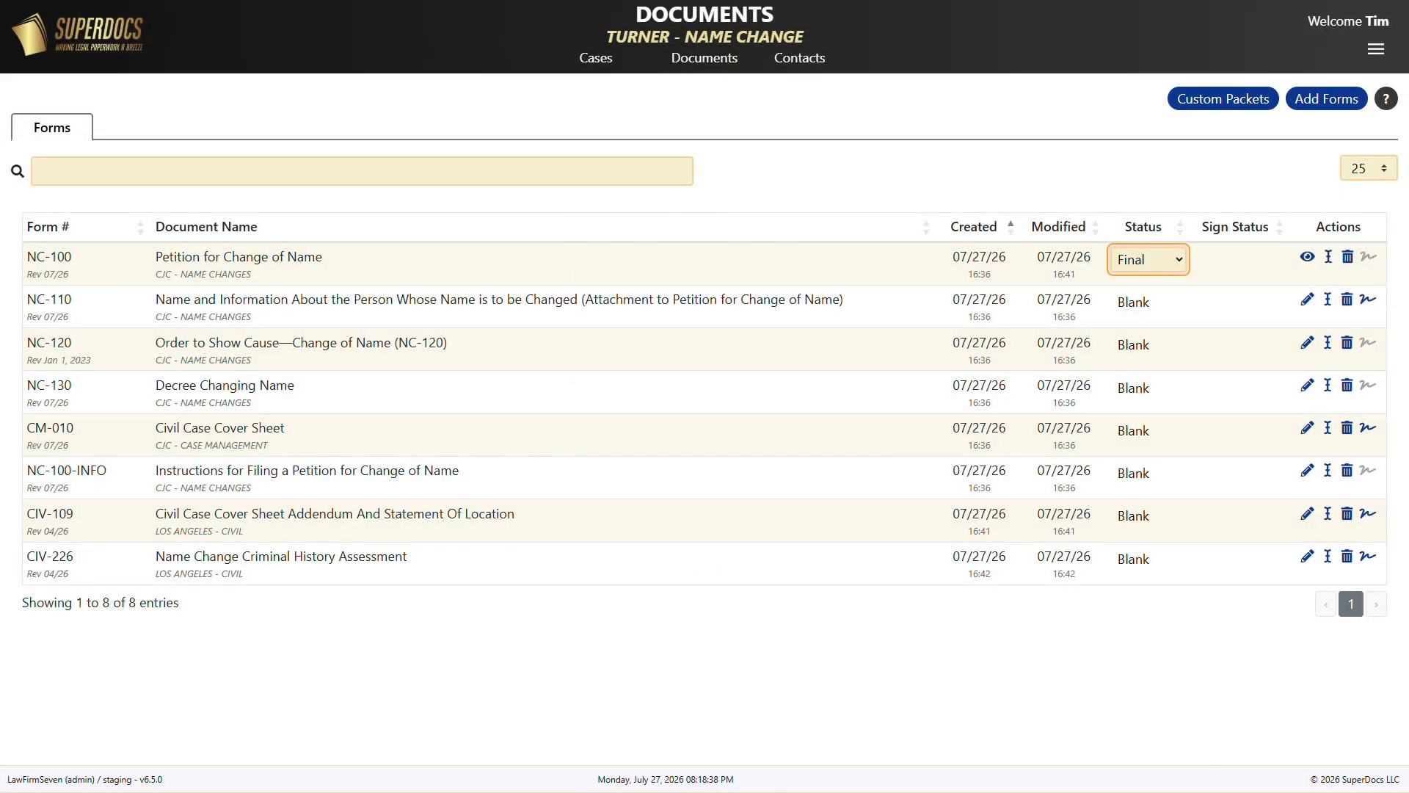
Change the NC-100 petition's status from Final to Draft.
{"action": "left_click", "coordinate": [1181, 268]}
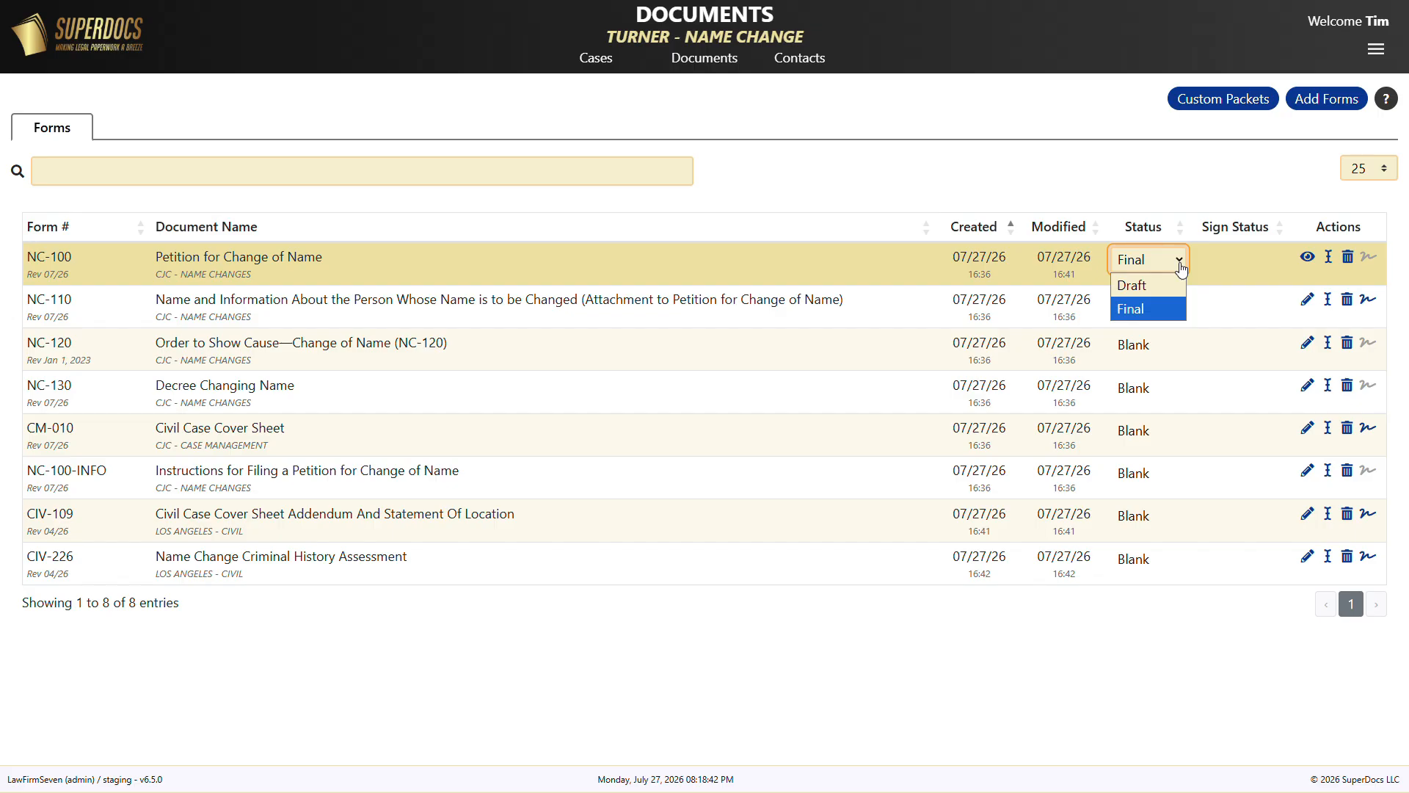
{"action": "left_click", "coordinate": [1173, 289]}
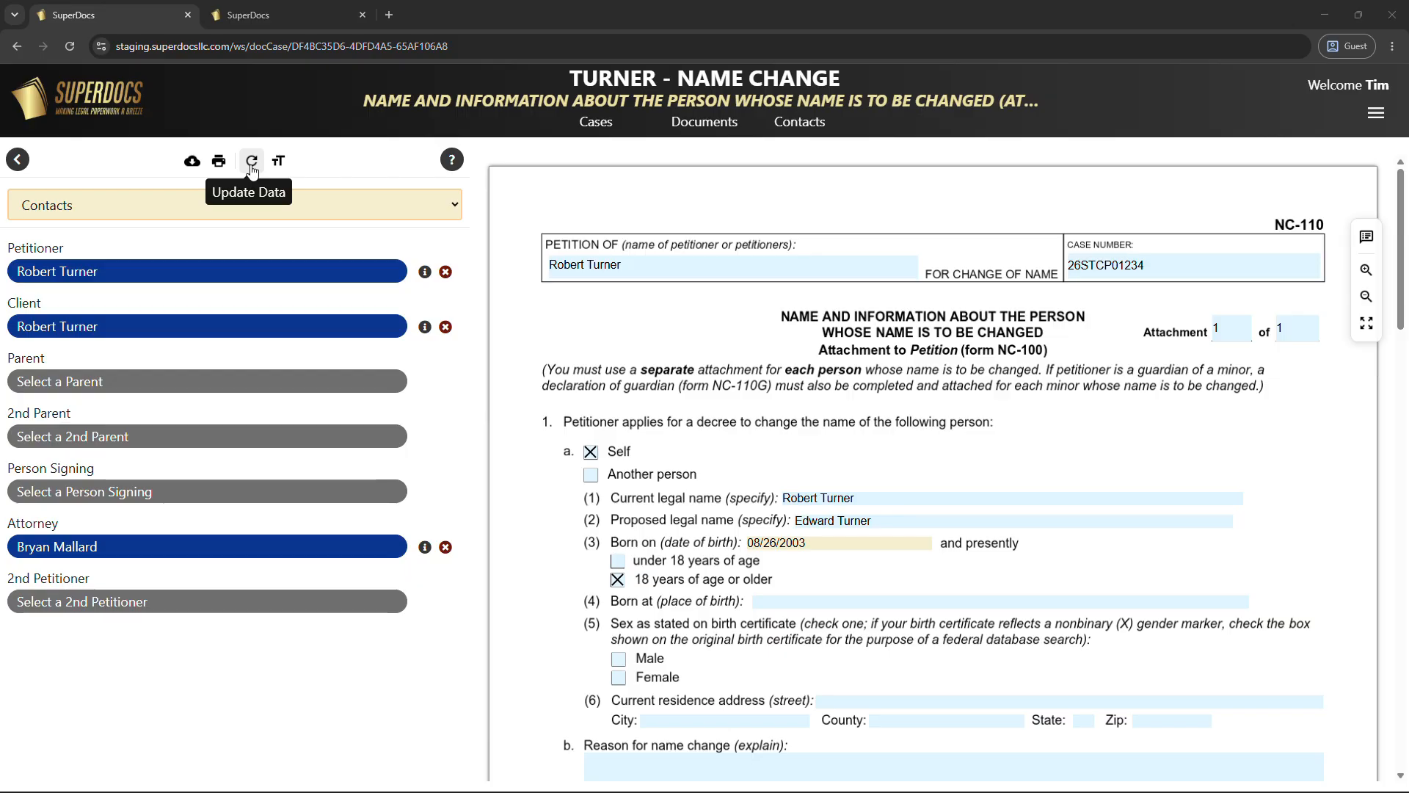
{"action": "left_click", "coordinate": [252, 163]}
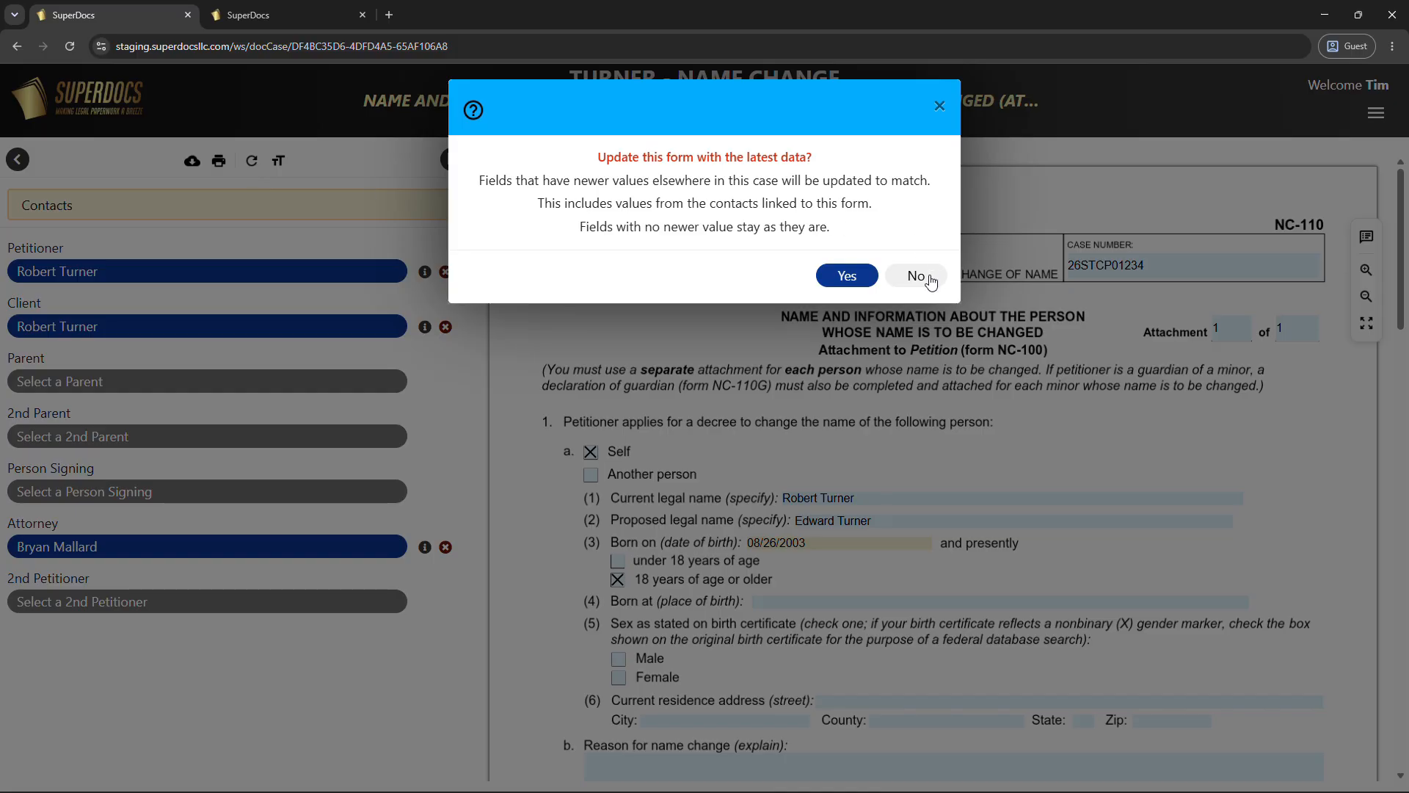
{"action": "left_click", "coordinate": [929, 279]}
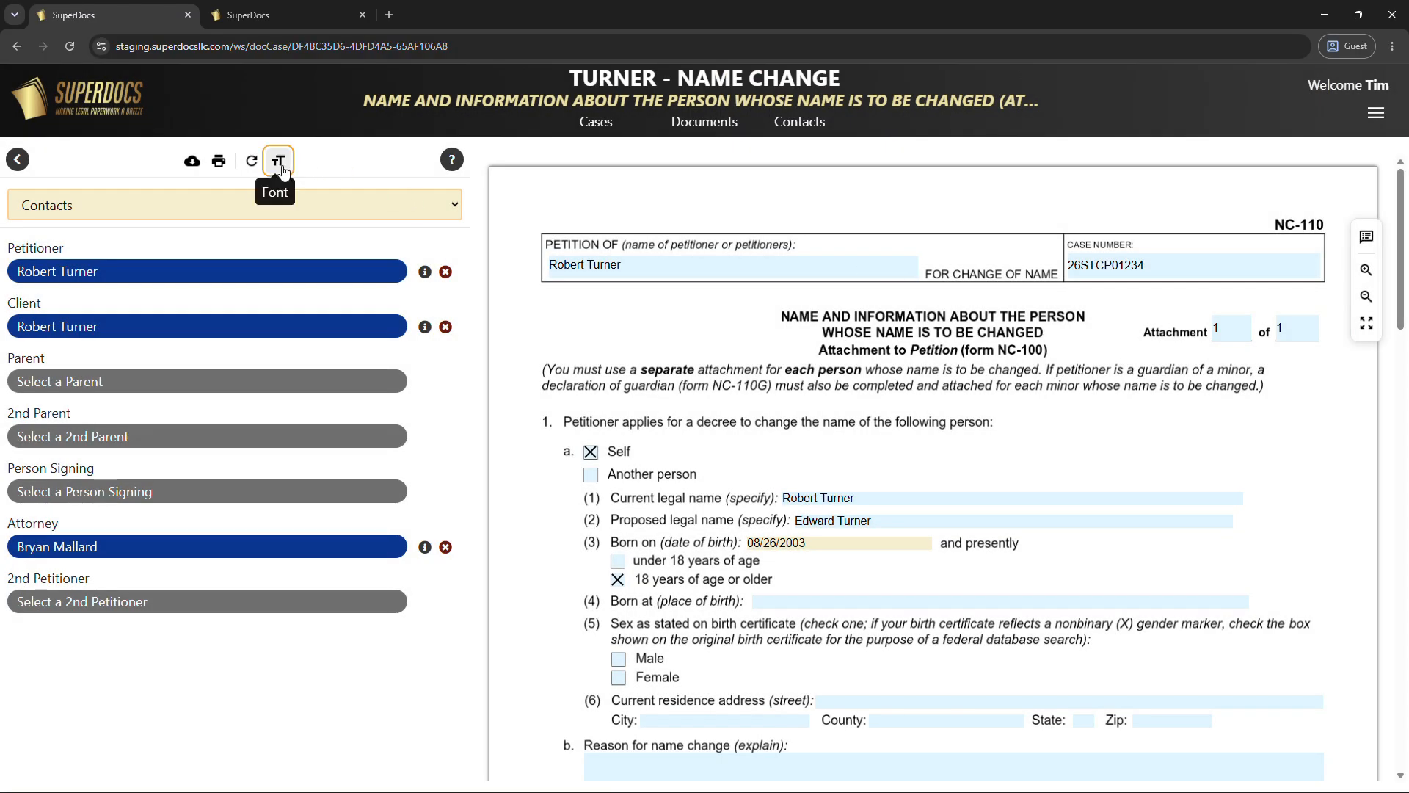
{"action": "left_click", "coordinate": [282, 167]}
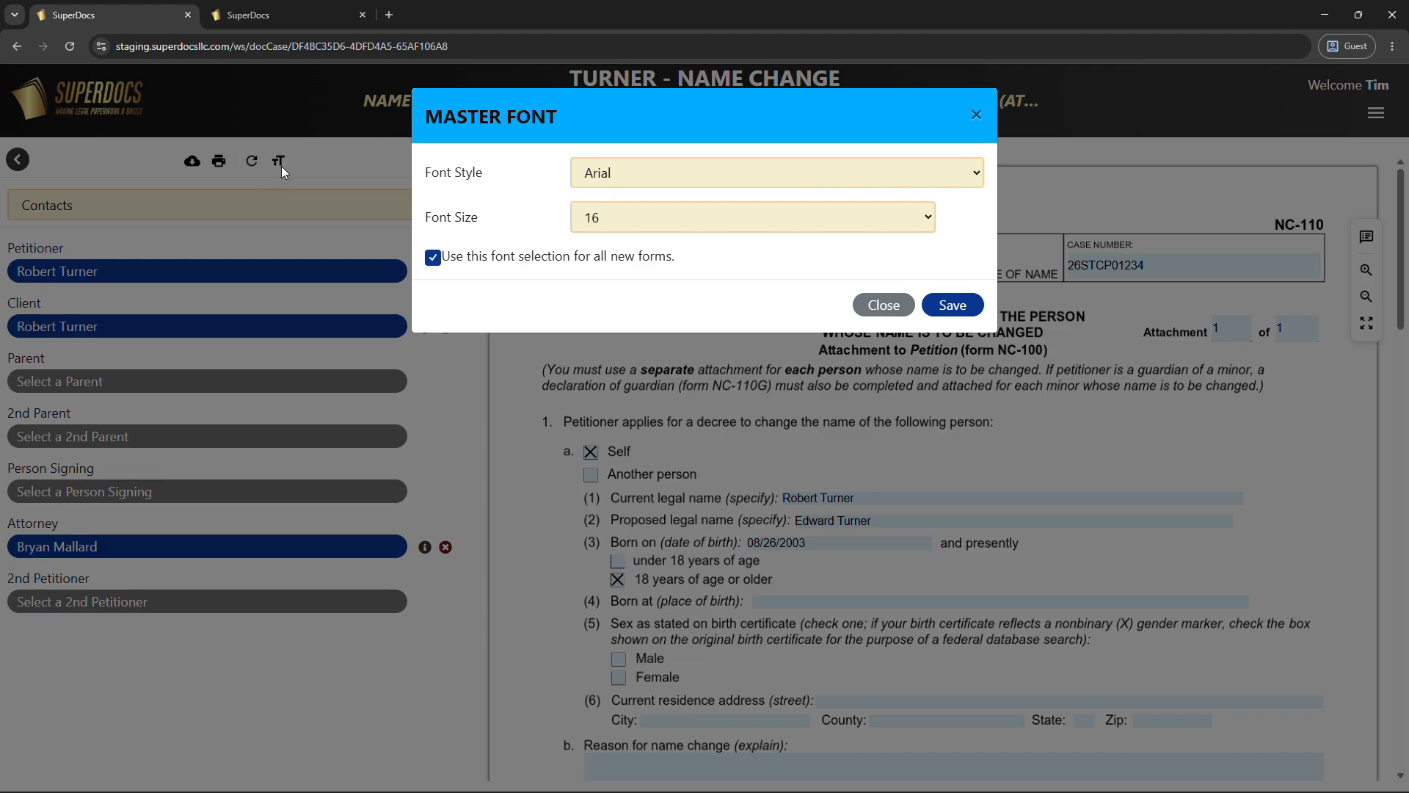
{"action": "left_click", "coordinate": [903, 319]}
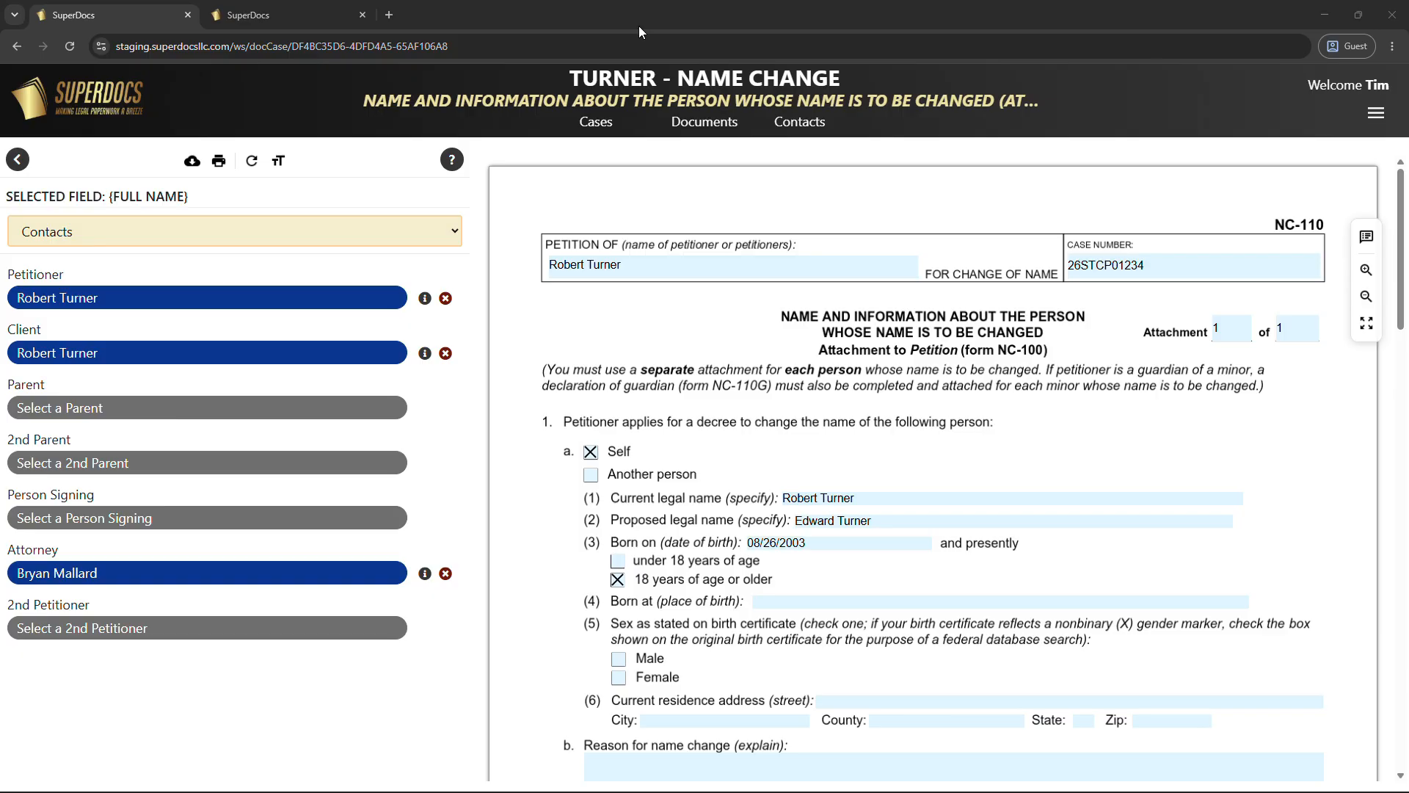
{"action": "left_click", "coordinate": [737, 267]}
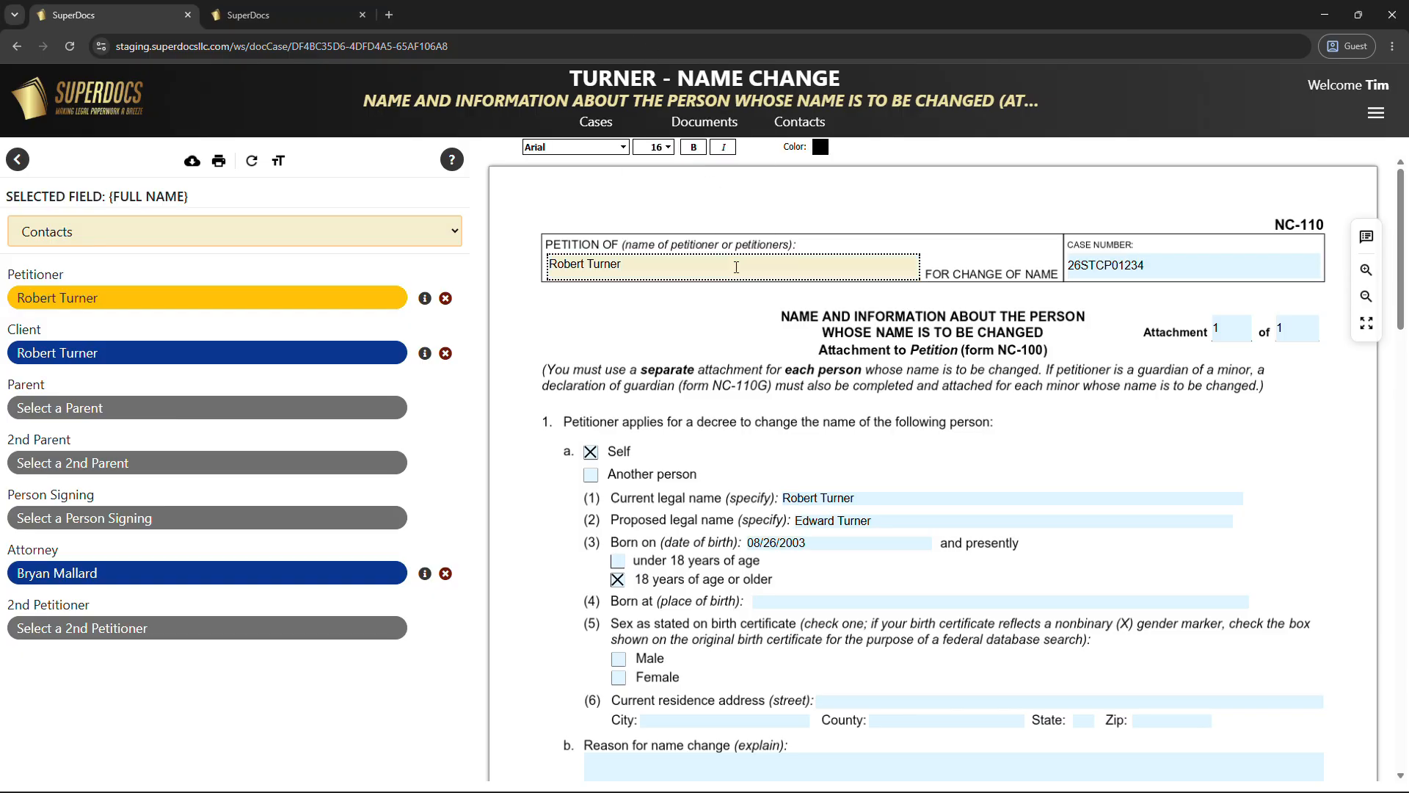
{"action": "left_click", "coordinate": [657, 147]}
{"action": "left_click", "coordinate": [660, 351]}
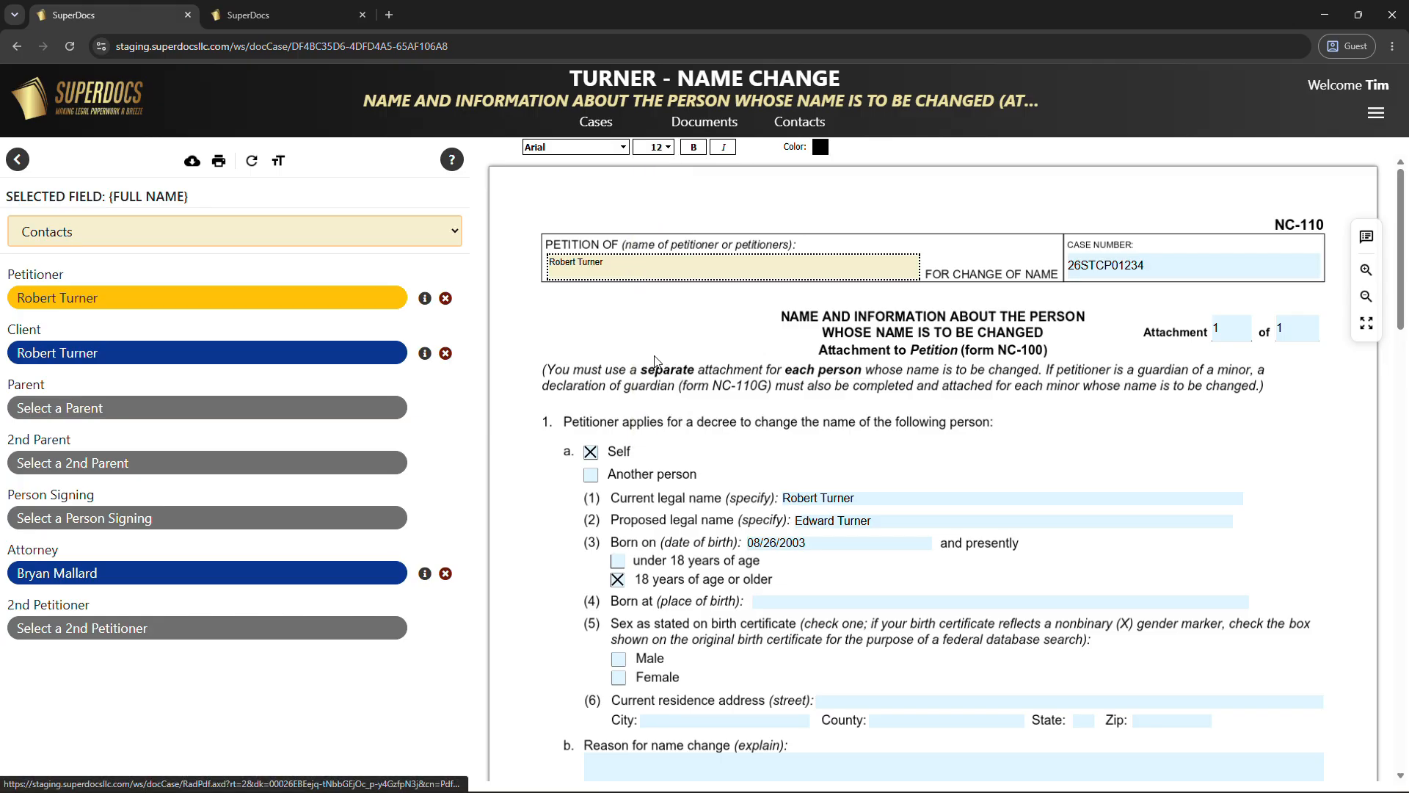
{"action": "left_click", "coordinate": [667, 148]}
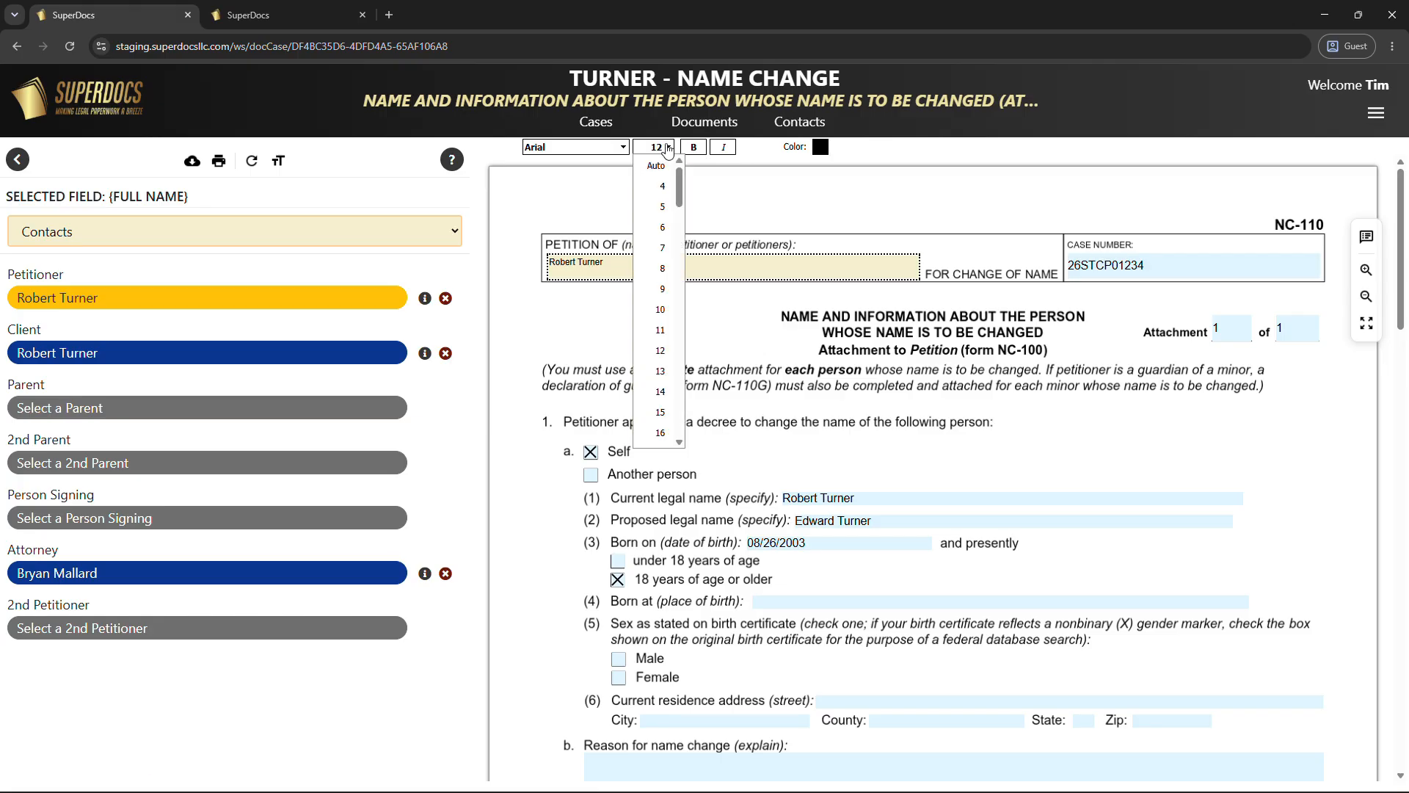
{"action": "left_click", "coordinate": [661, 433]}
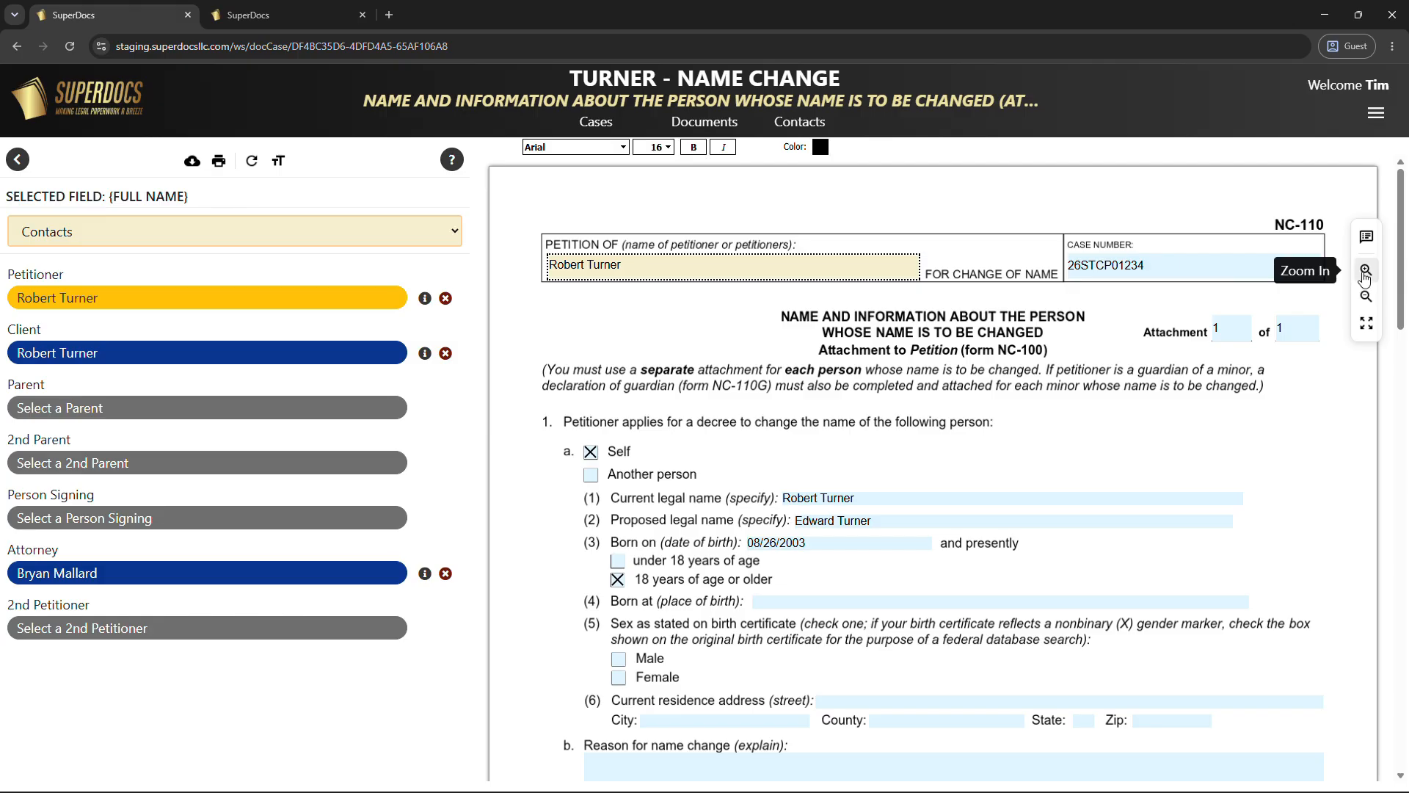
{"action": "left_click", "coordinate": [1364, 276]}
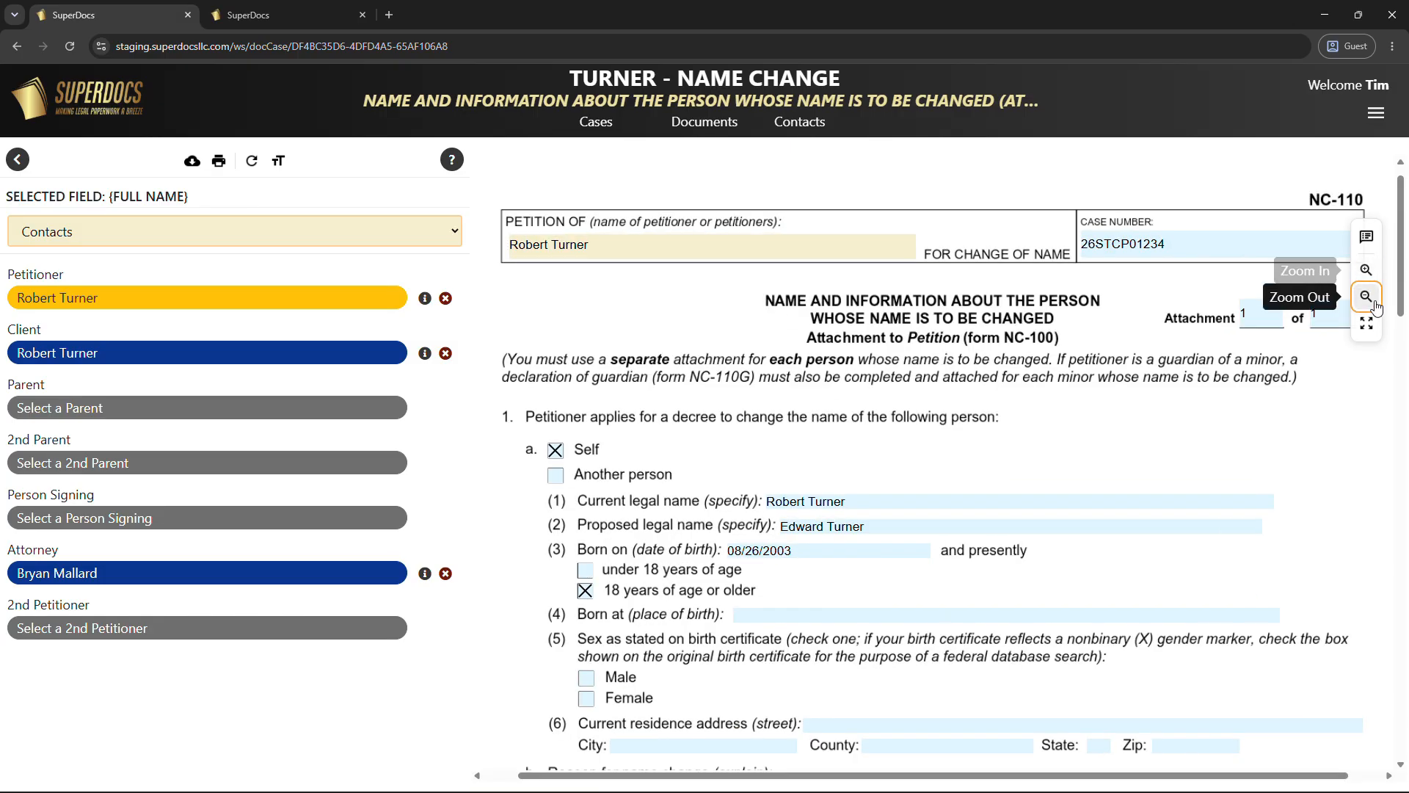
{"action": "left_click", "coordinate": [1375, 307]}
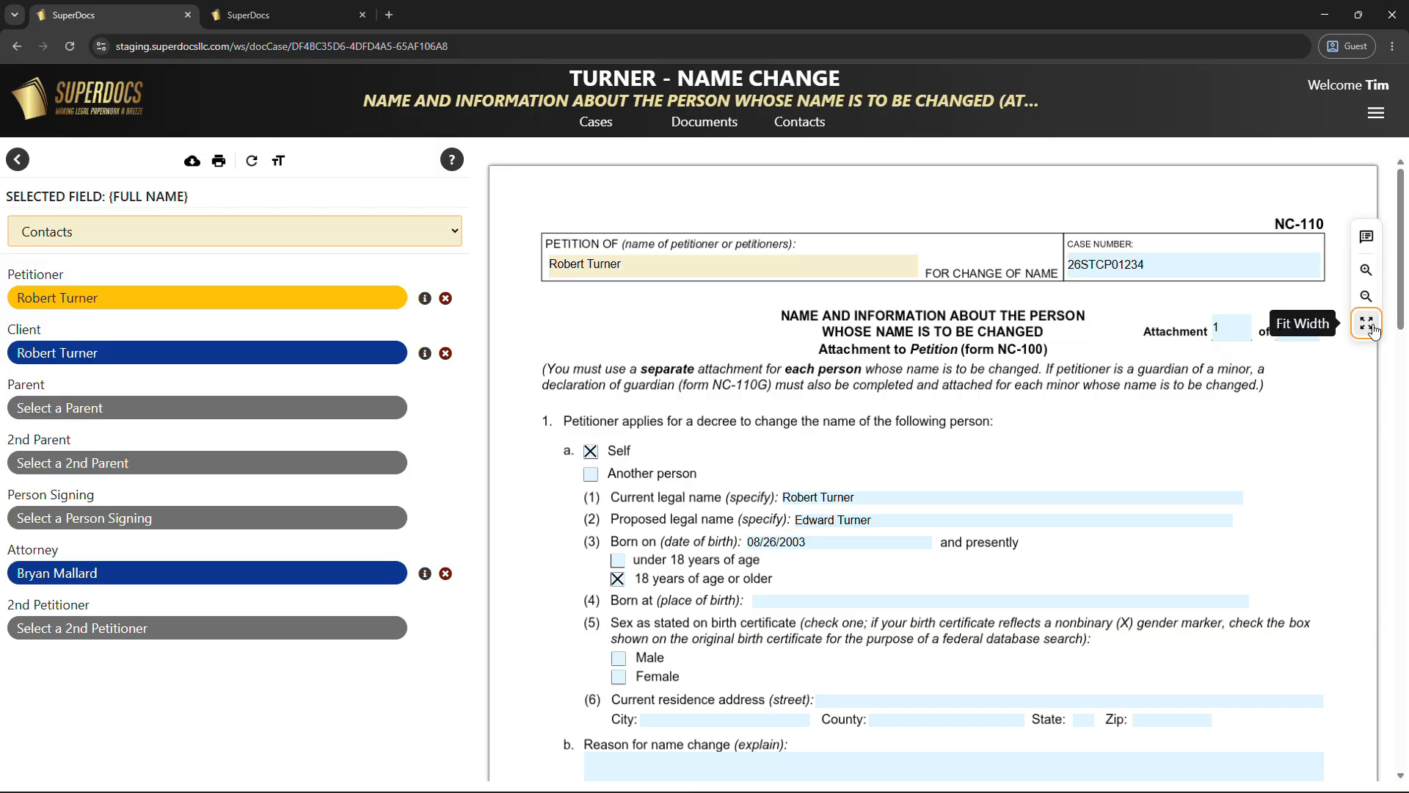
{"action": "left_click", "coordinate": [1370, 283]}
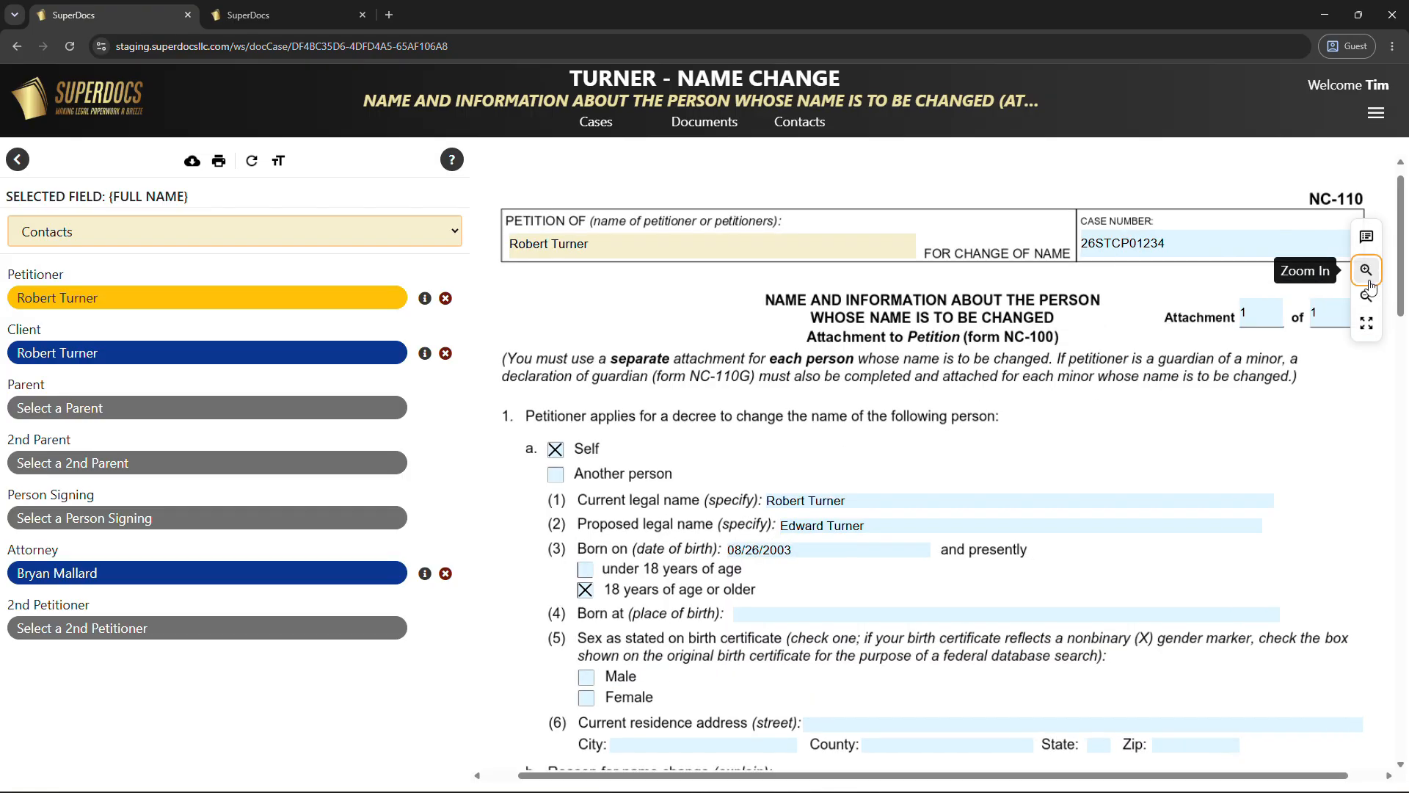
Fit the page to width and add the text 'This is a test' above the form box.
{"action": "left_click", "coordinate": [1368, 332]}
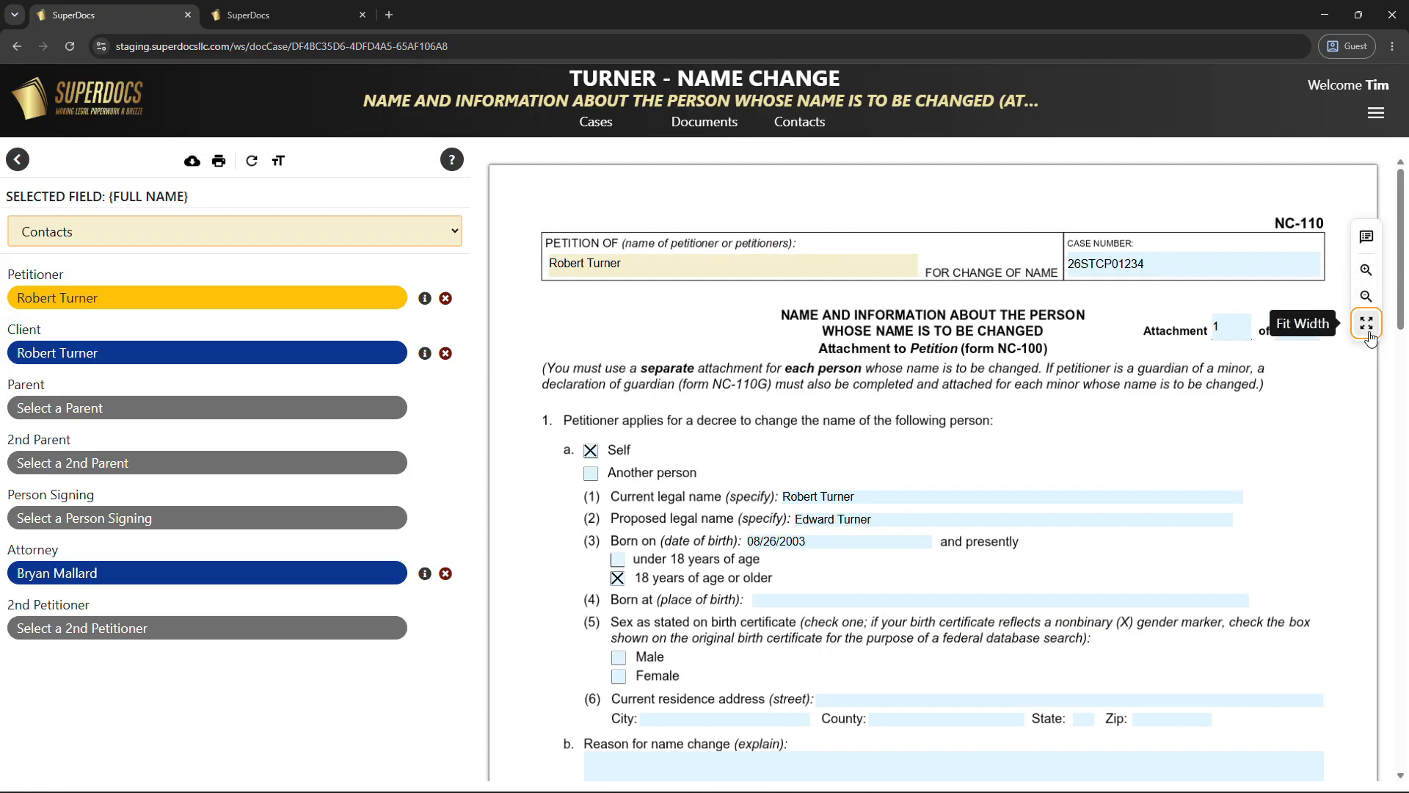
{"action": "left_click", "coordinate": [1365, 247]}
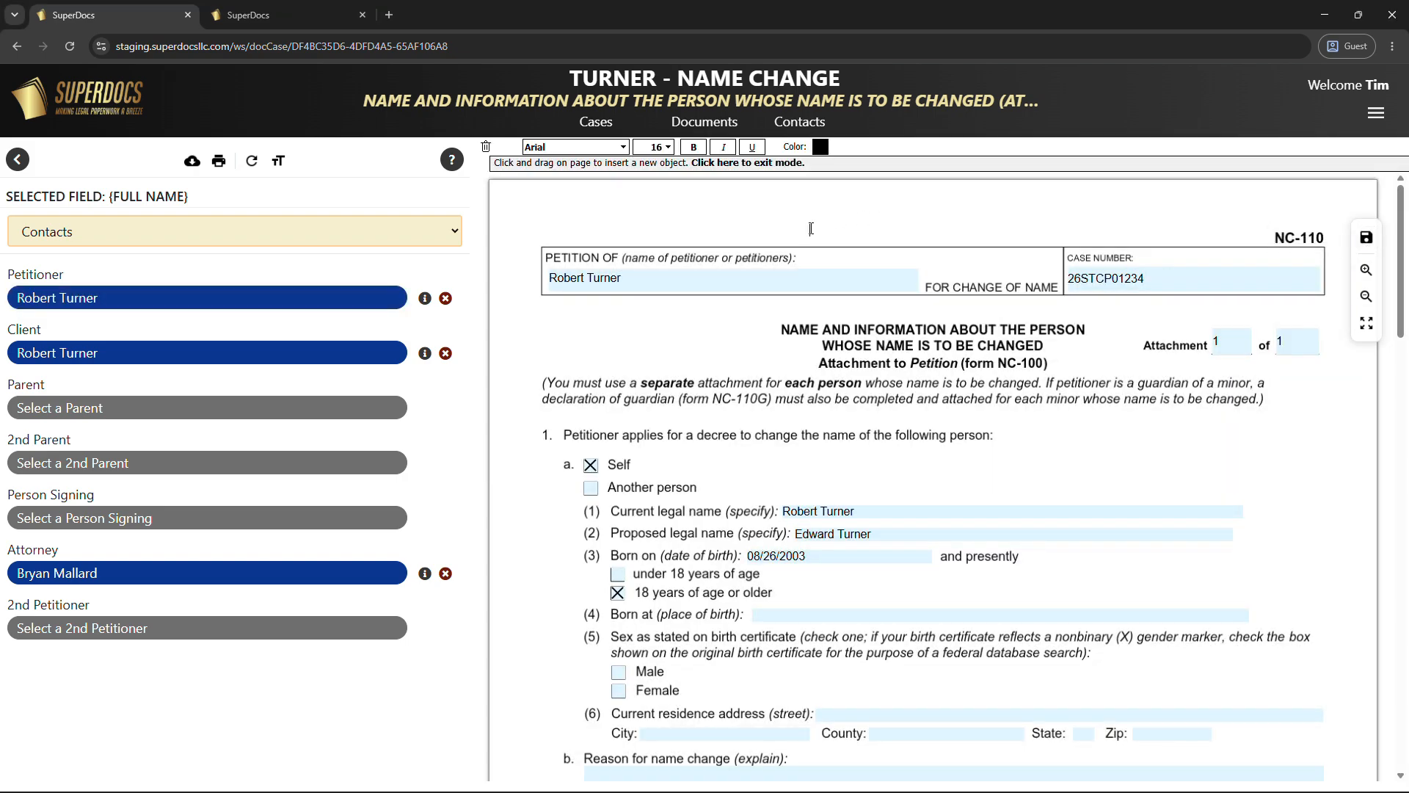
{"action": "type", "text": "This is a test"}
{"action": "left_click", "coordinate": [764, 164]}
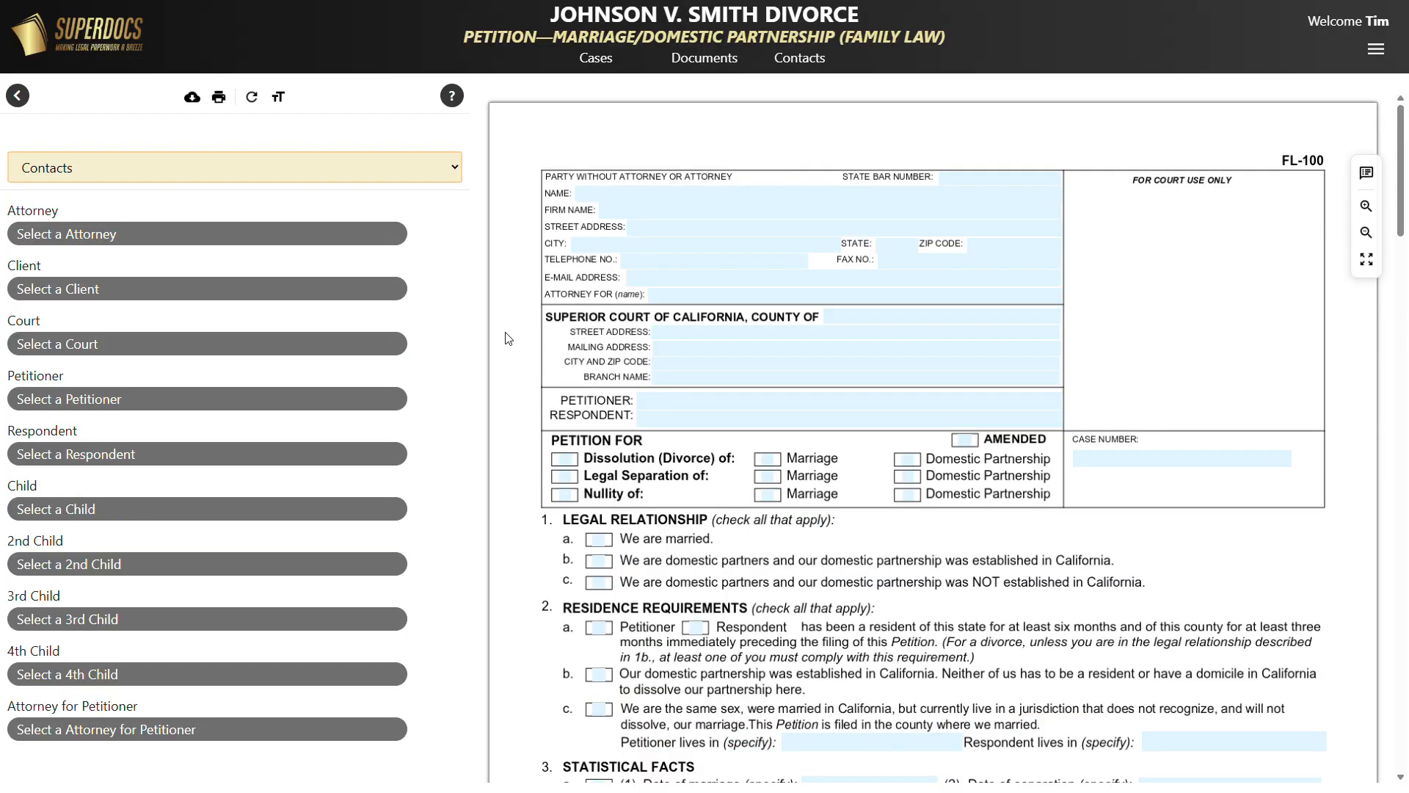
Fill the FL-100 attorney section by searching for the attorney's contact and selecting it.
{"action": "left_click", "coordinate": [590, 198]}
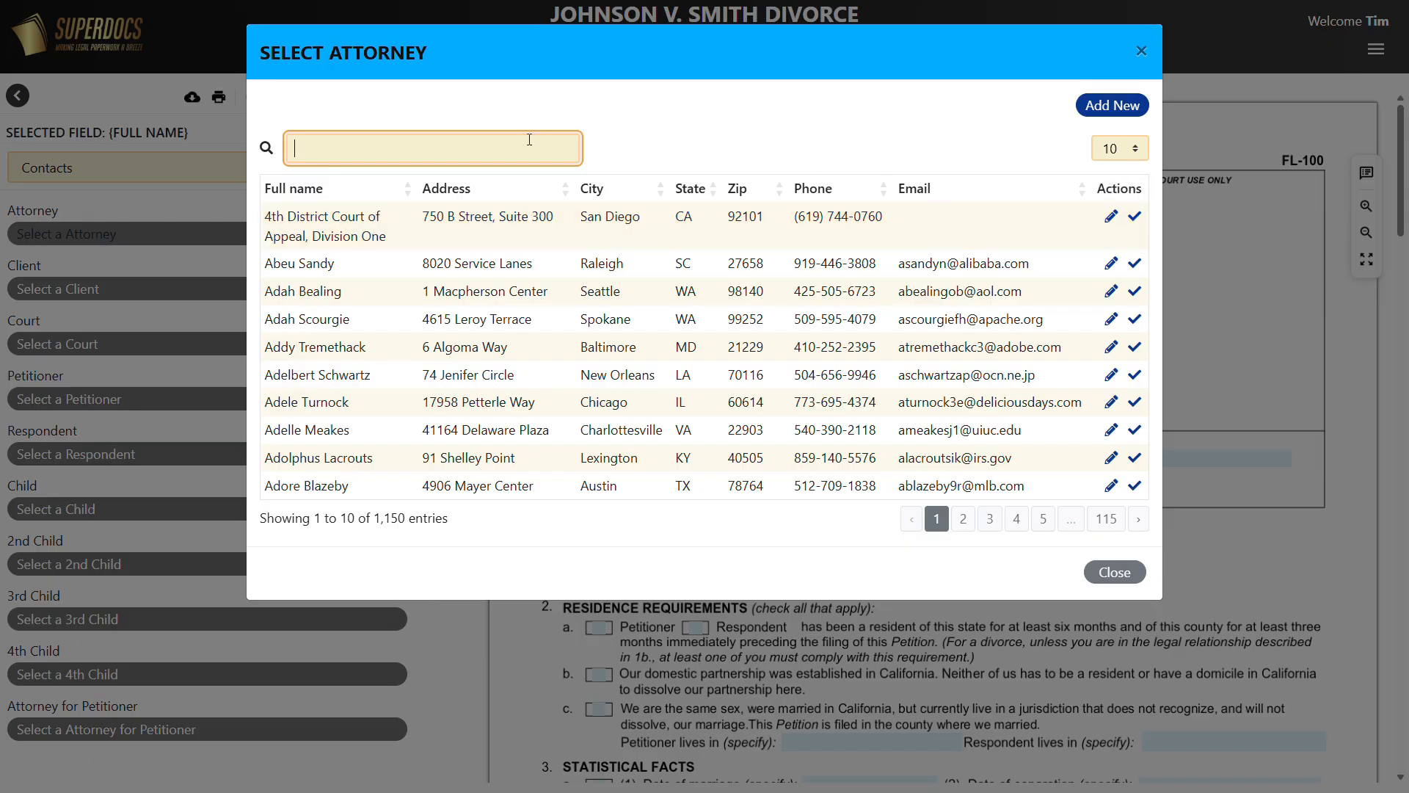
{"action": "type", "text": "Bryan"}
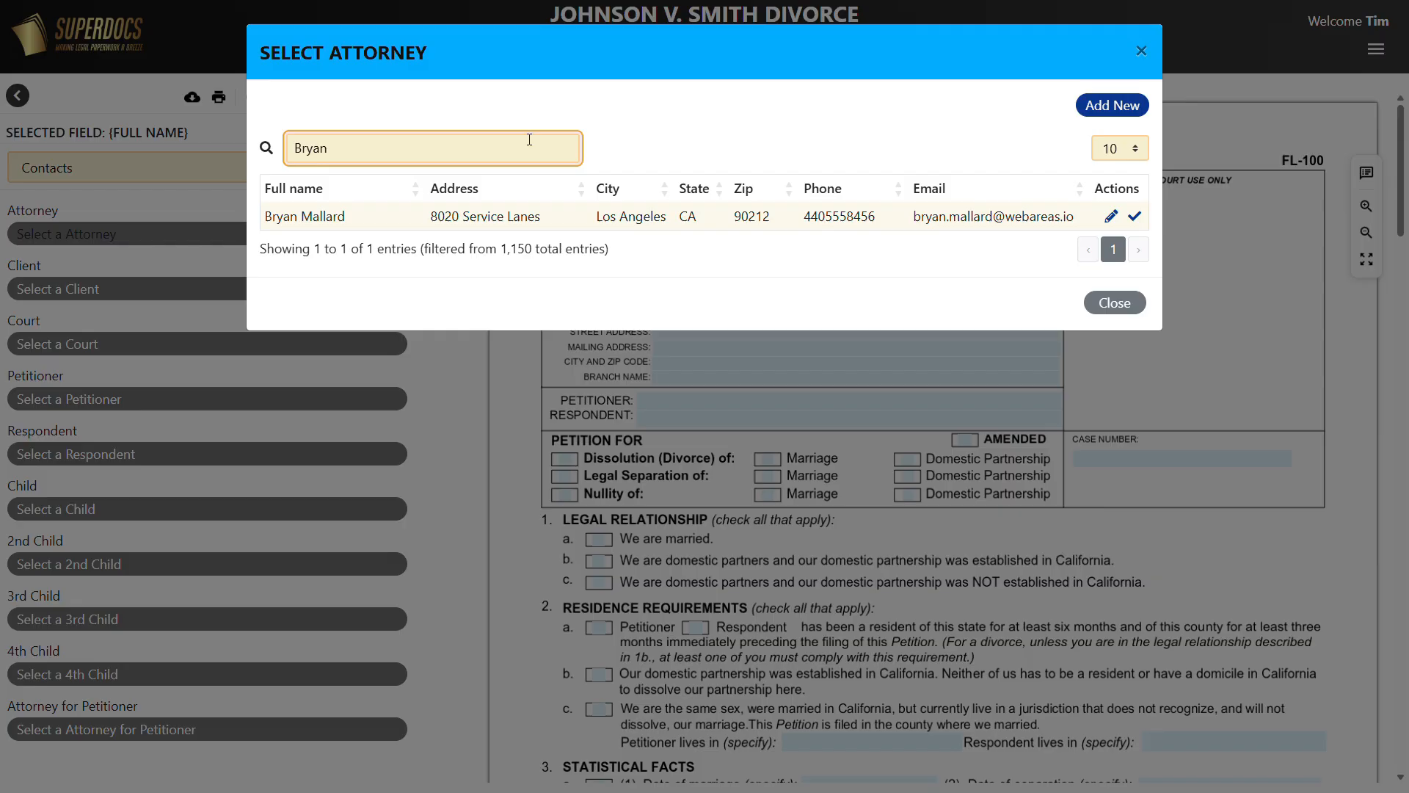
{"action": "left_click", "coordinate": [307, 220]}
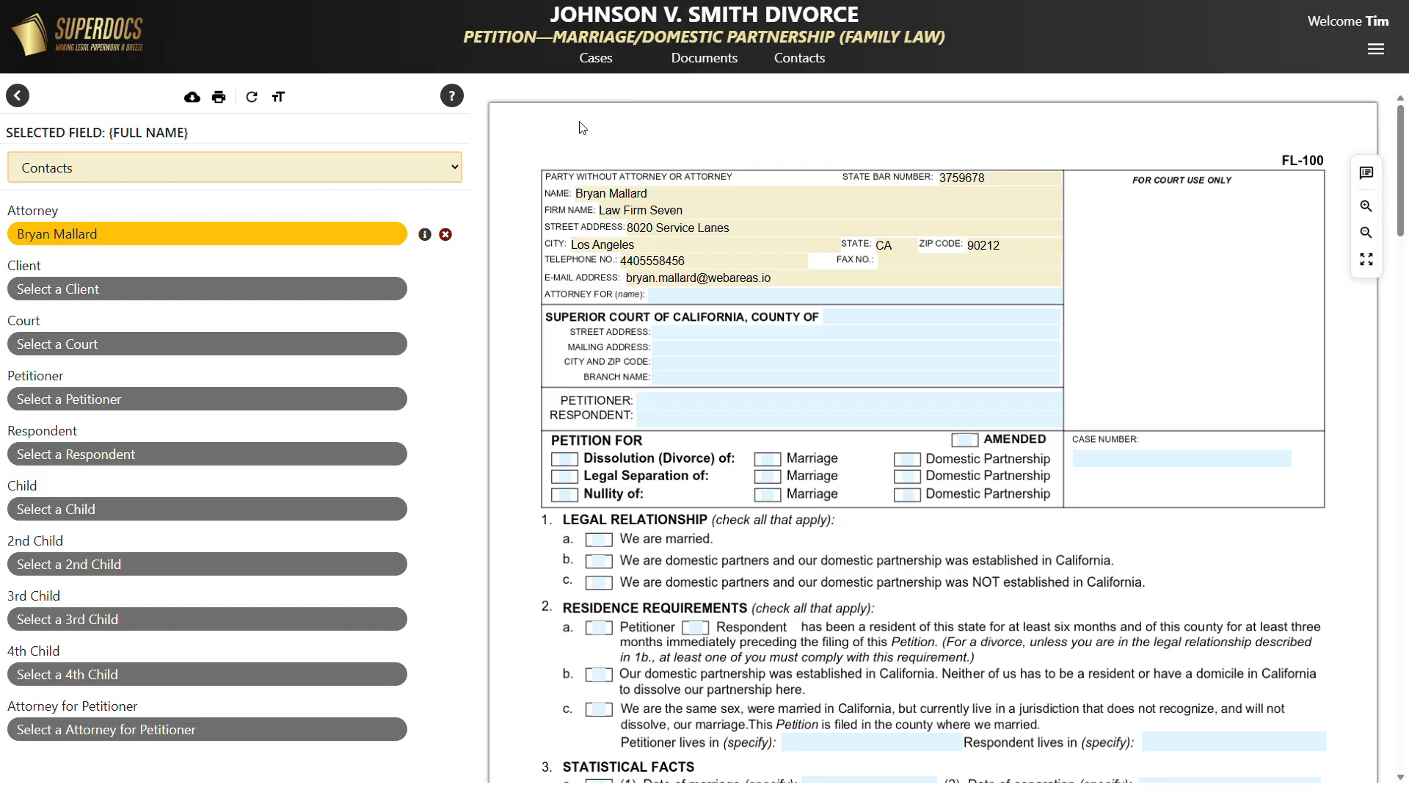
Search the client list for the new client's full name, which returns no matches.
{"action": "left_click", "coordinate": [687, 297]}
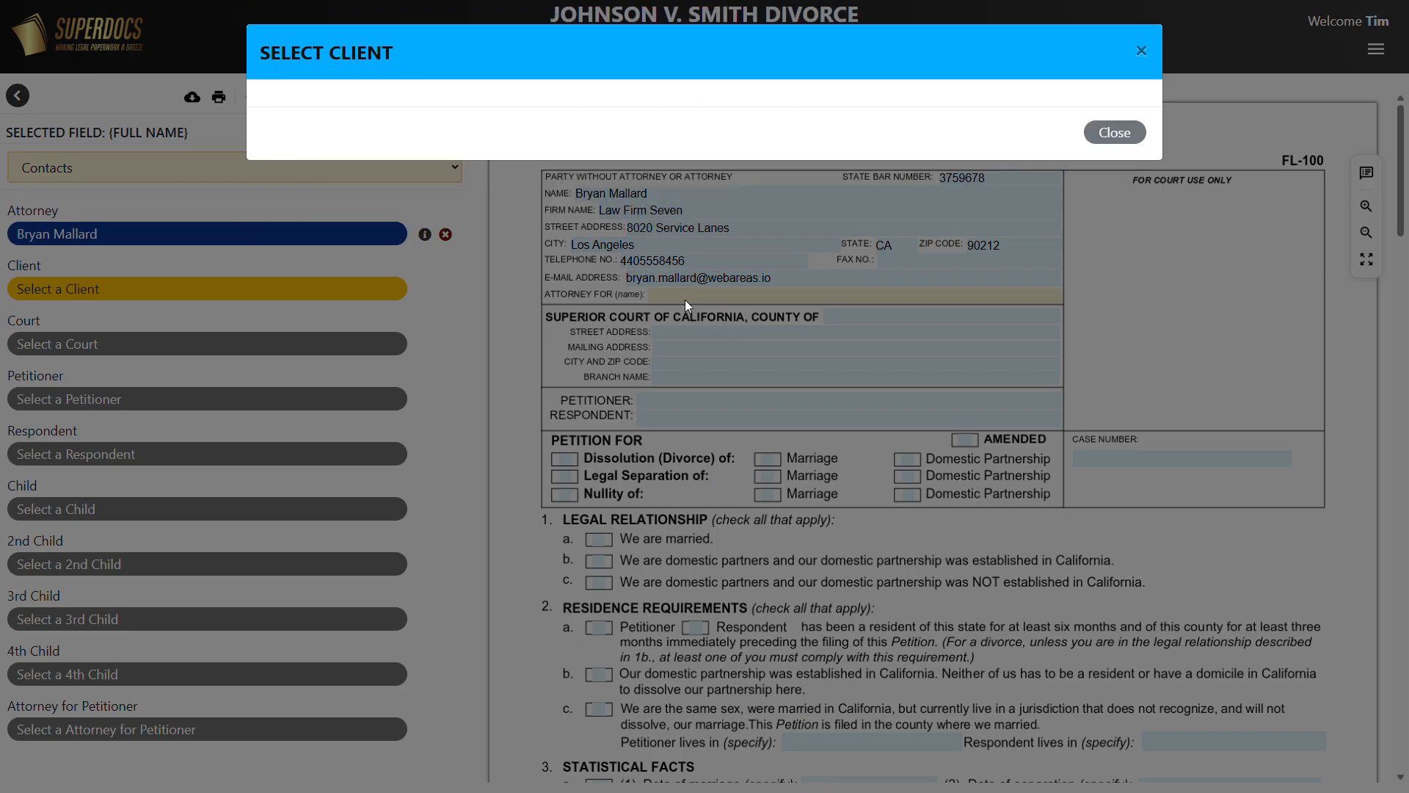
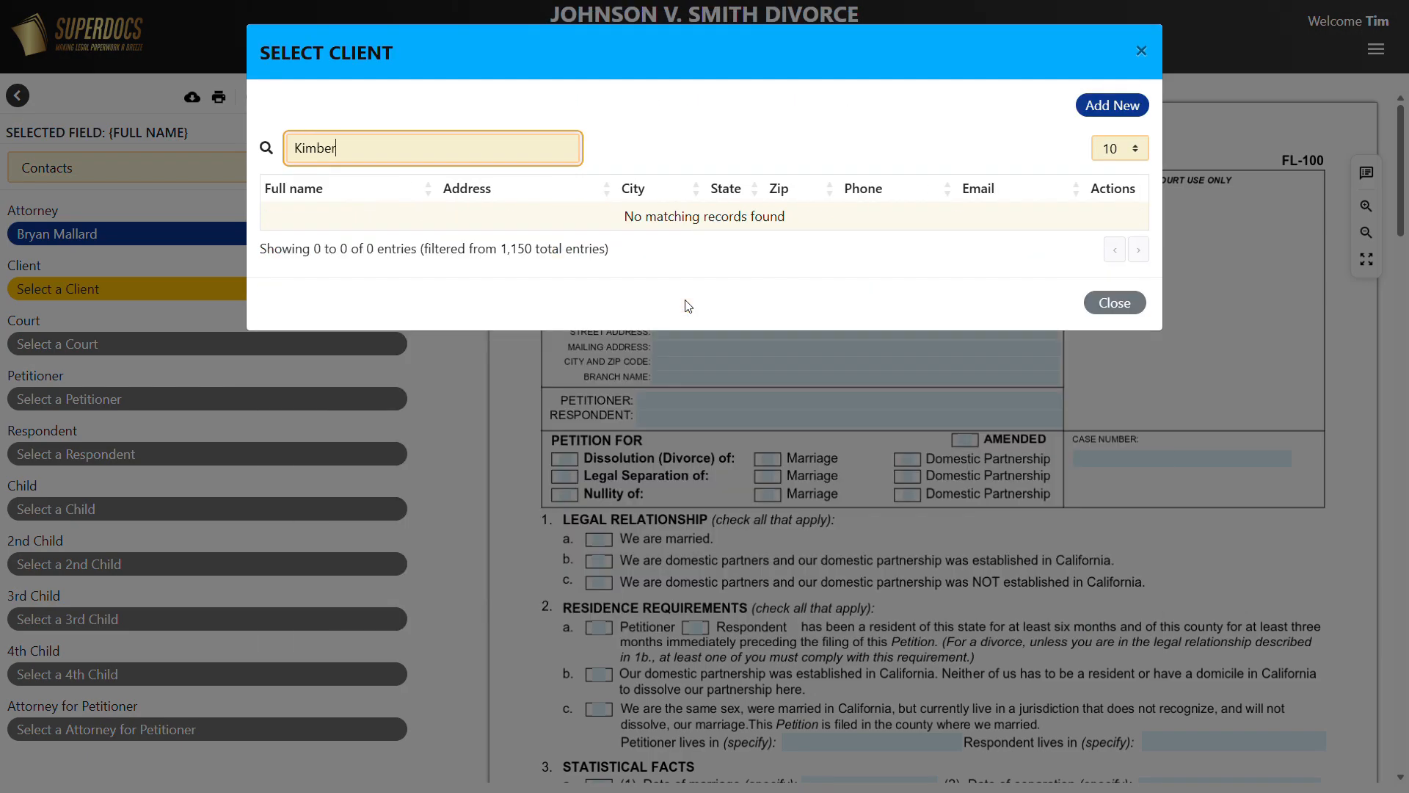
Start a new client contact and enter the client's street address, city and state.
{"action": "left_click", "coordinate": [1112, 110]}
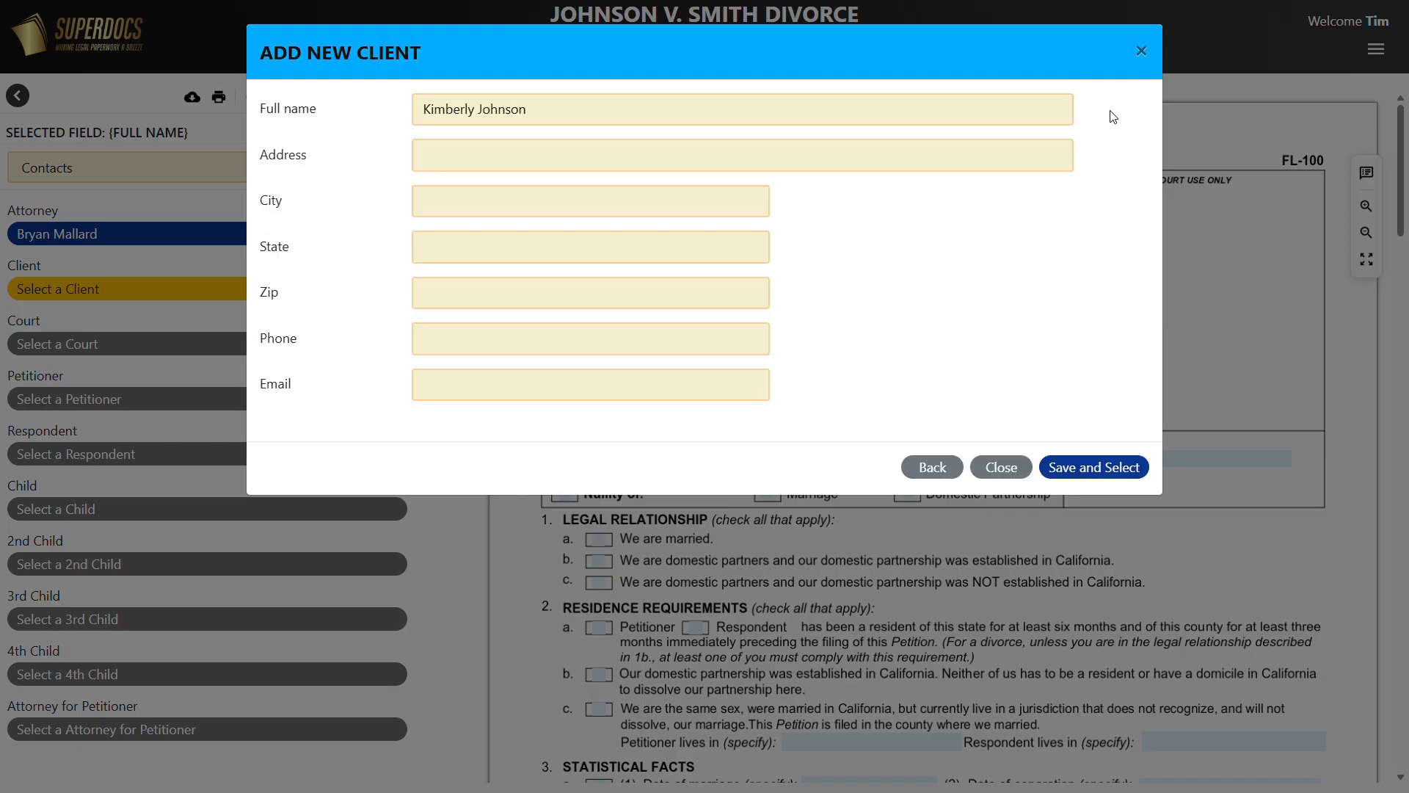
{"action": "left_click", "coordinate": [898, 155]}
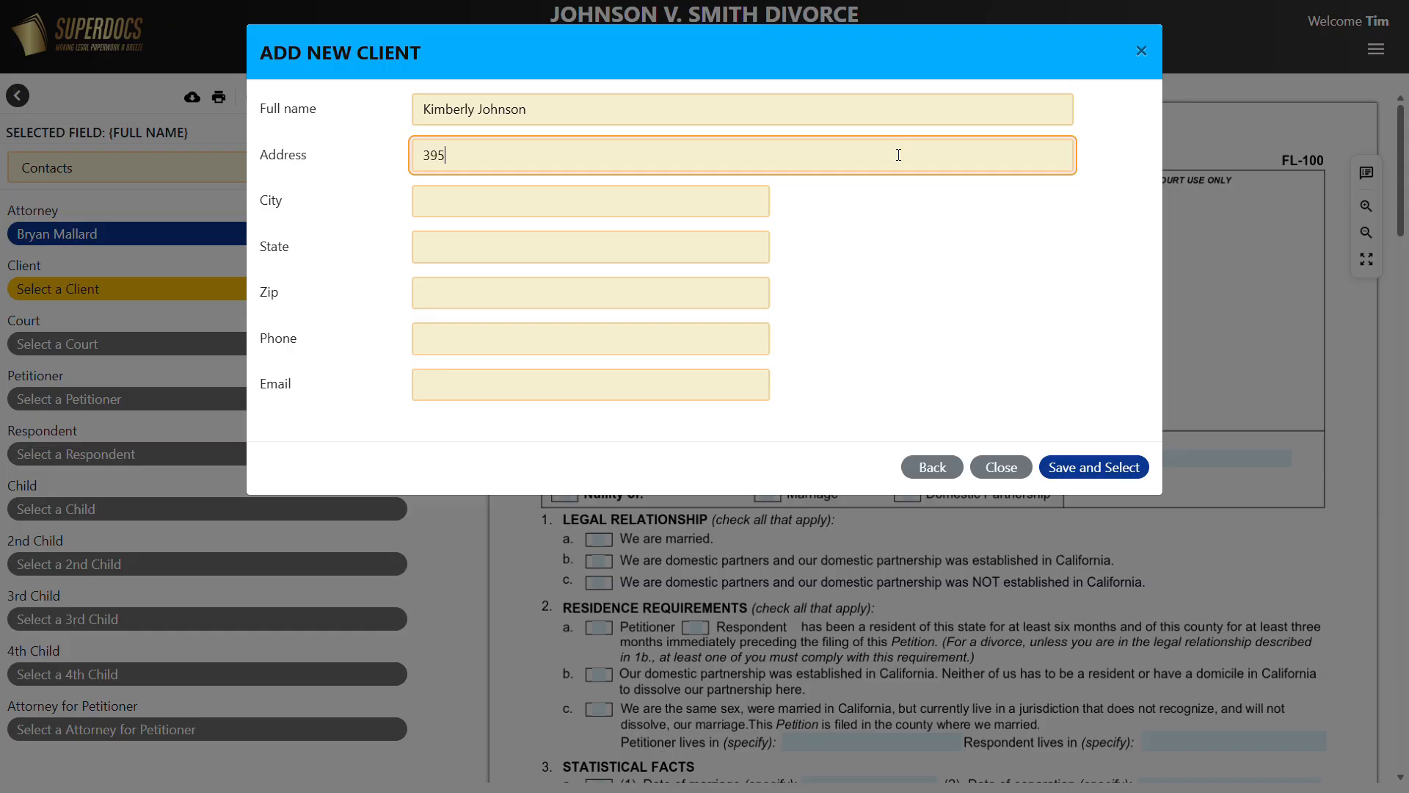
{"action": "key", "text": "Tab"}
{"action": "type", "text": "Los Angeles"}
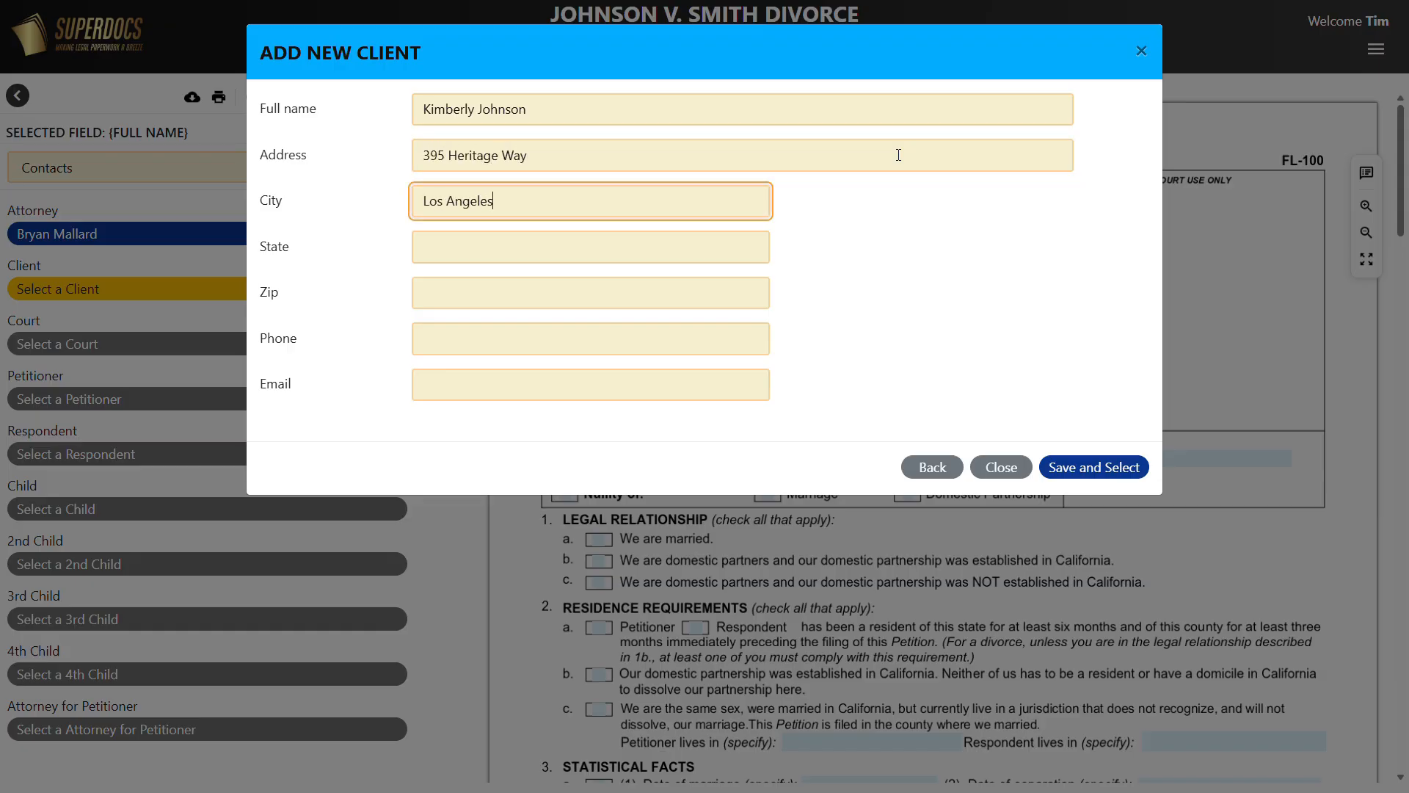
{"action": "key", "text": "Tab"}
{"action": "type", "text": "C"}
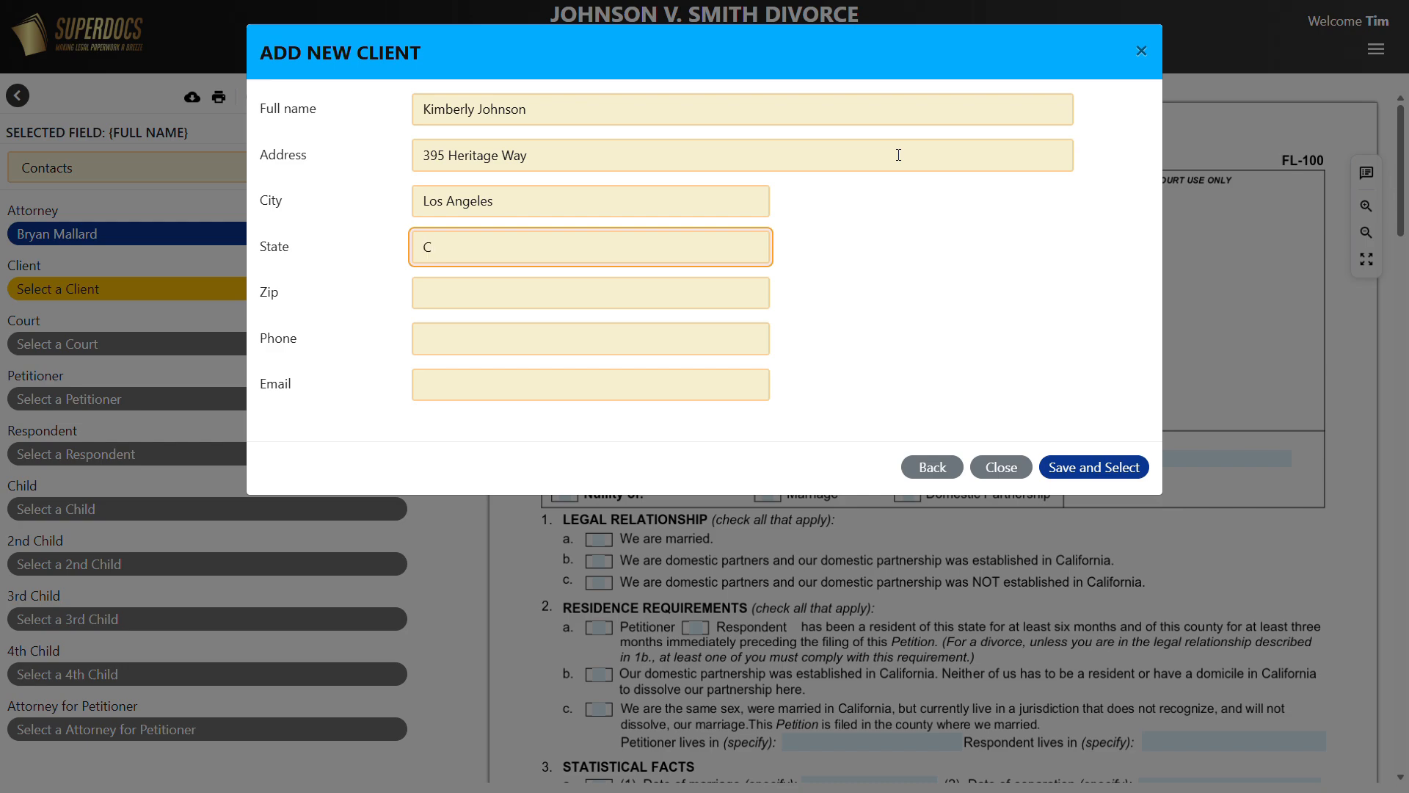
{"action": "type", "text": "A"}
Enter the client's zip code, phone number and e-mail, then save and select the client.
{"action": "key", "text": "Tab"}
{"action": "type", "text": "90210"}
{"action": "key", "text": "Tab"}
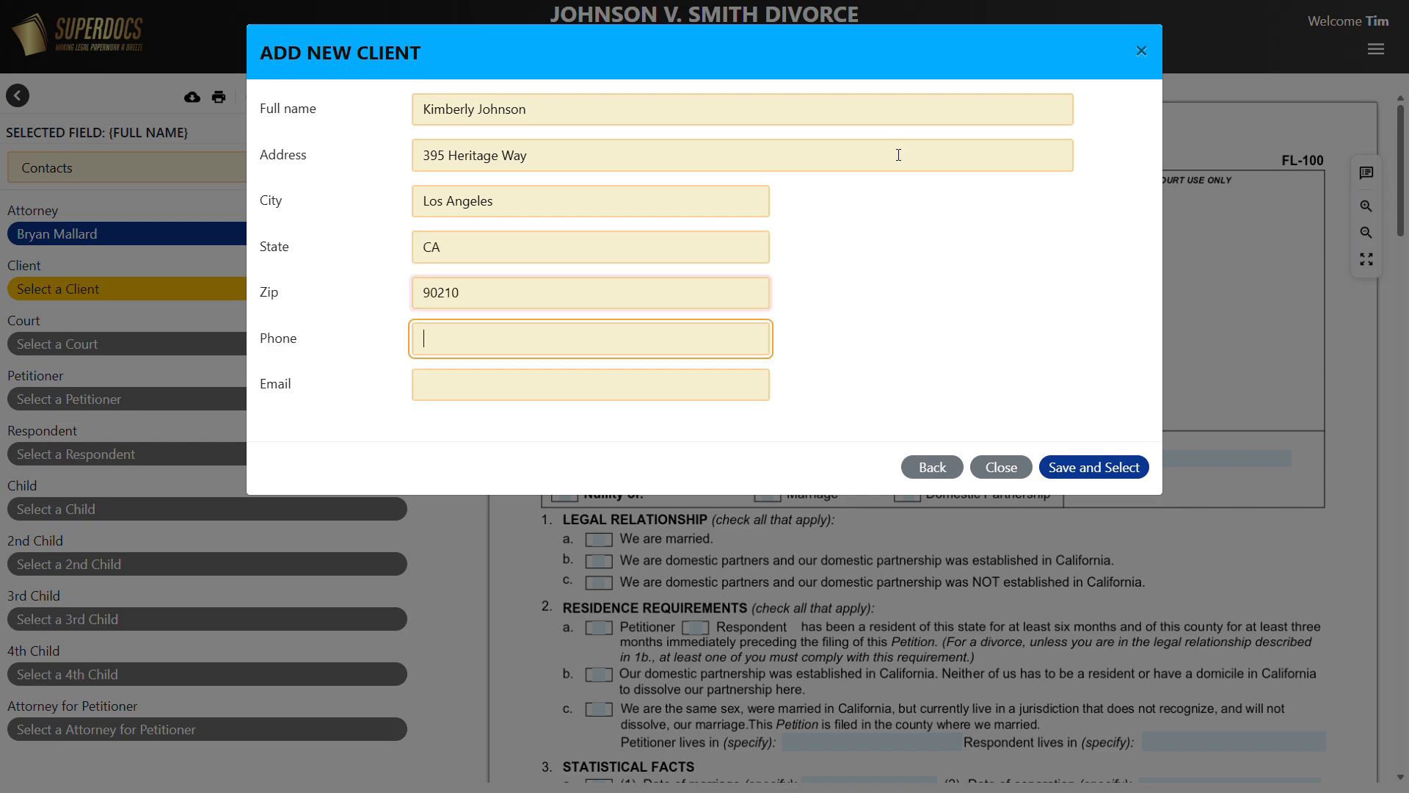
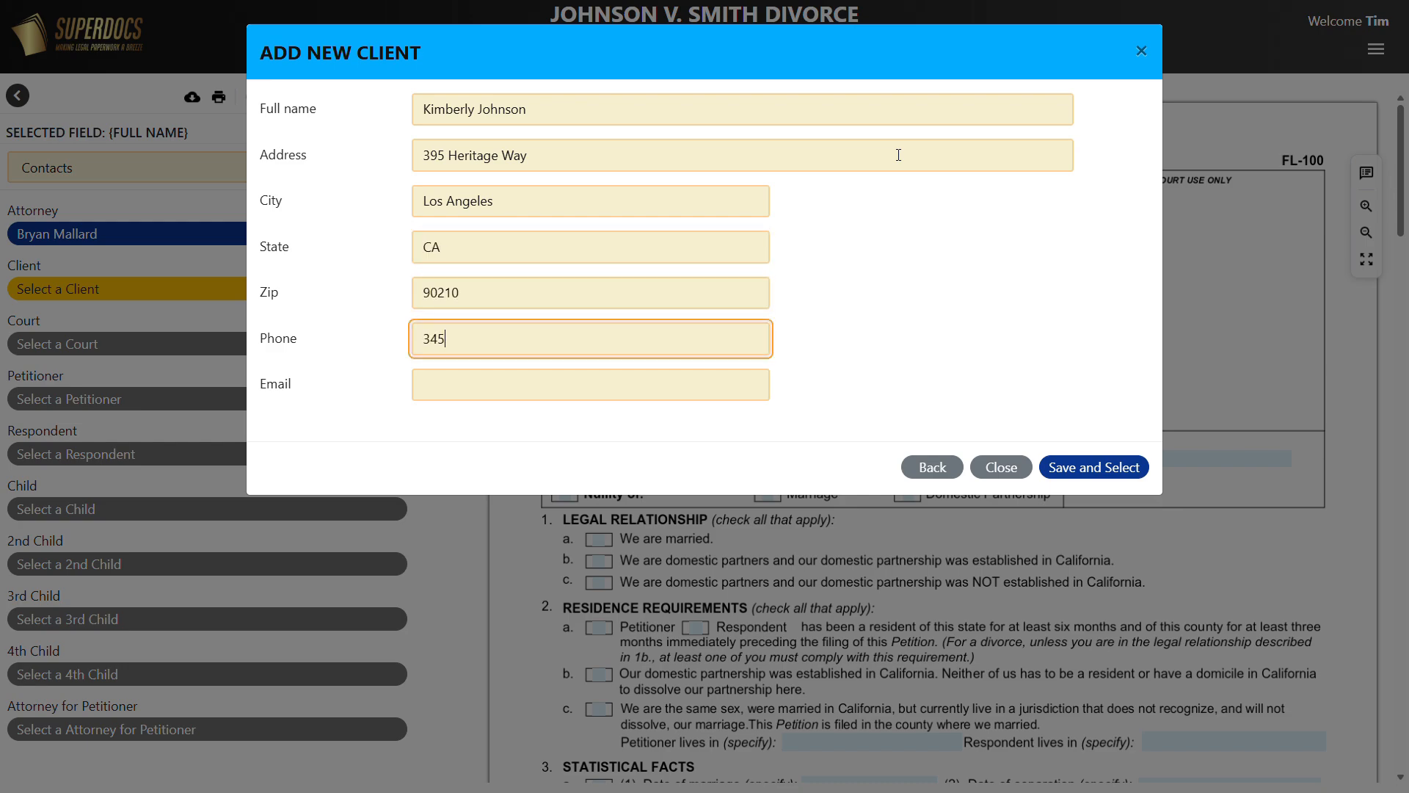
{"action": "key", "text": "Tab"}
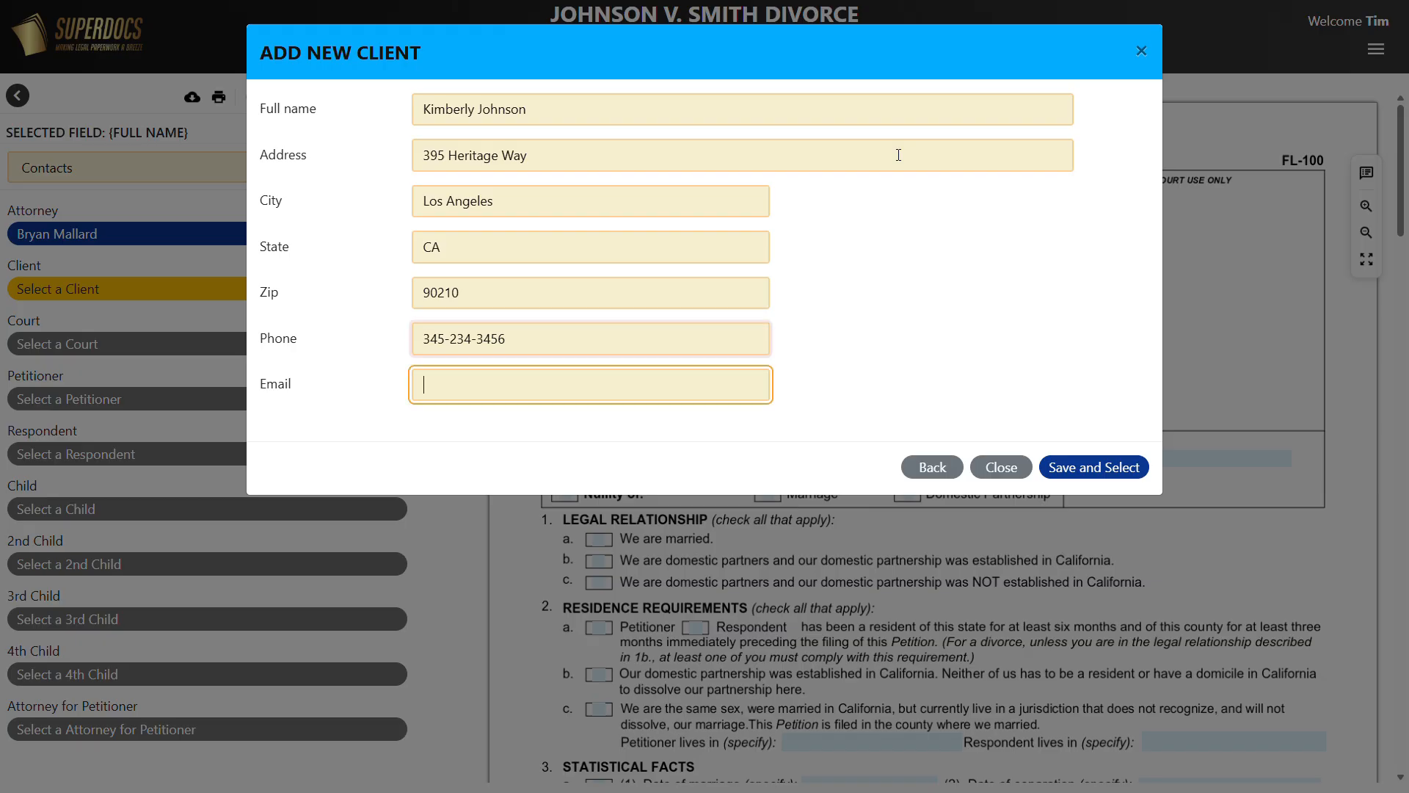
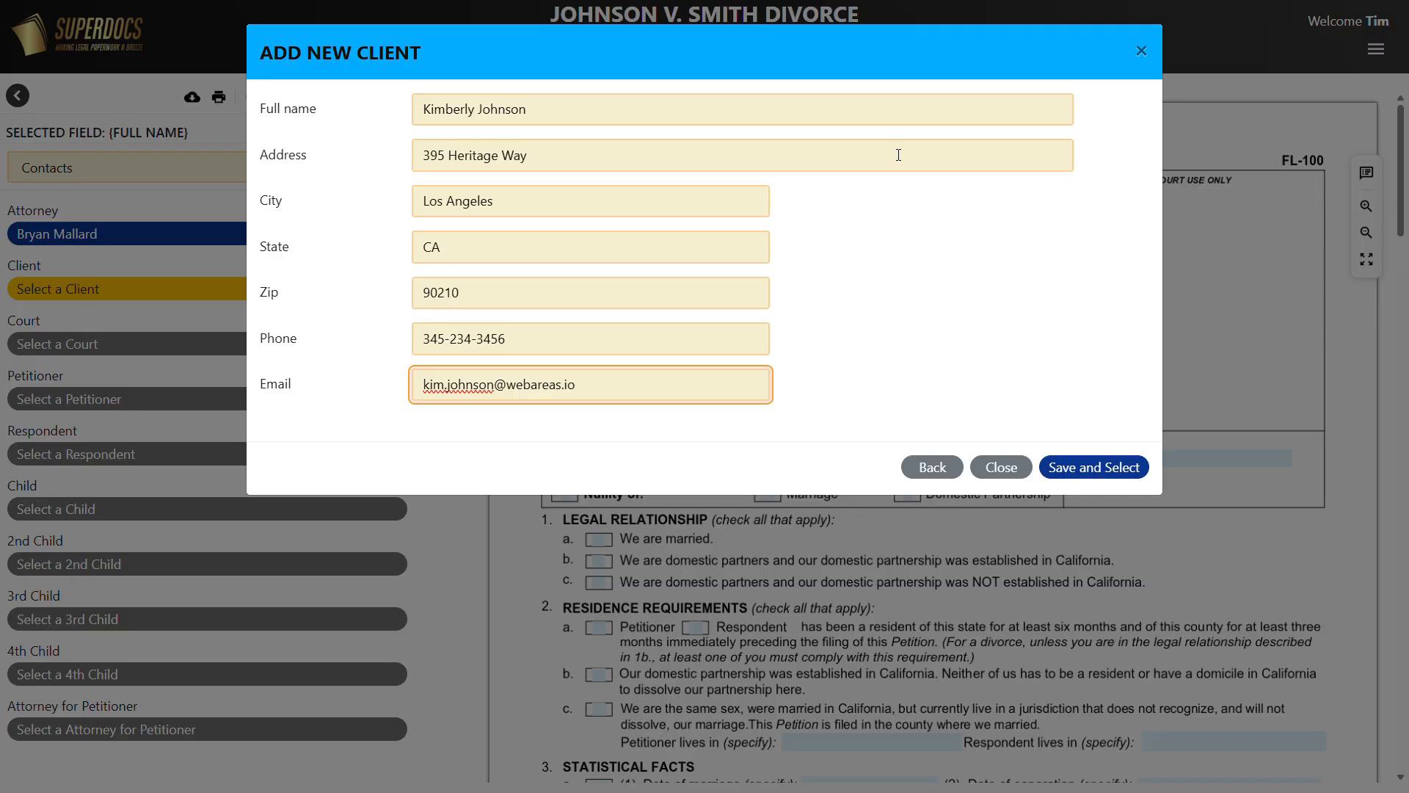
{"action": "left_click", "coordinate": [1097, 467]}
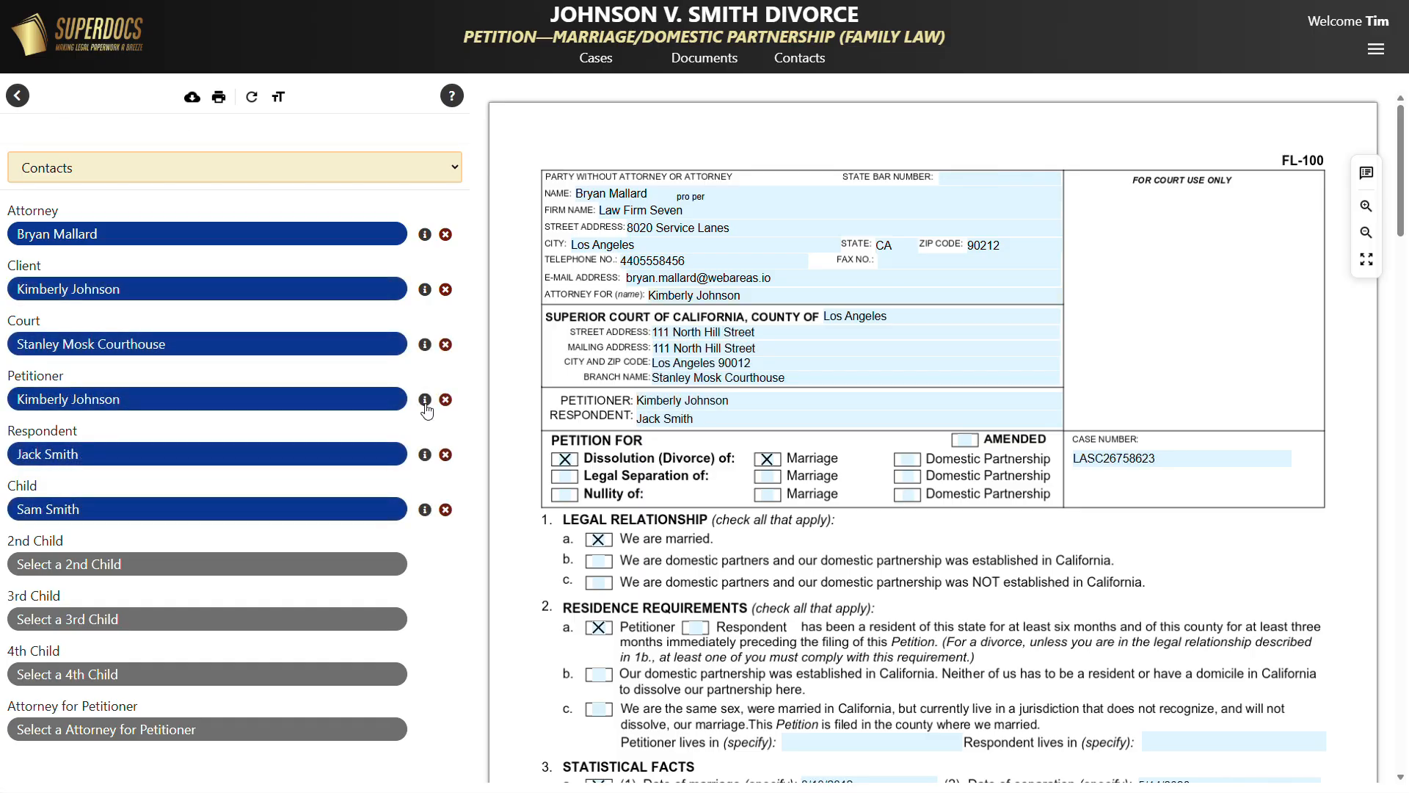
Review the petitioner's saved contact details, then close them.
{"action": "left_click", "coordinate": [425, 401]}
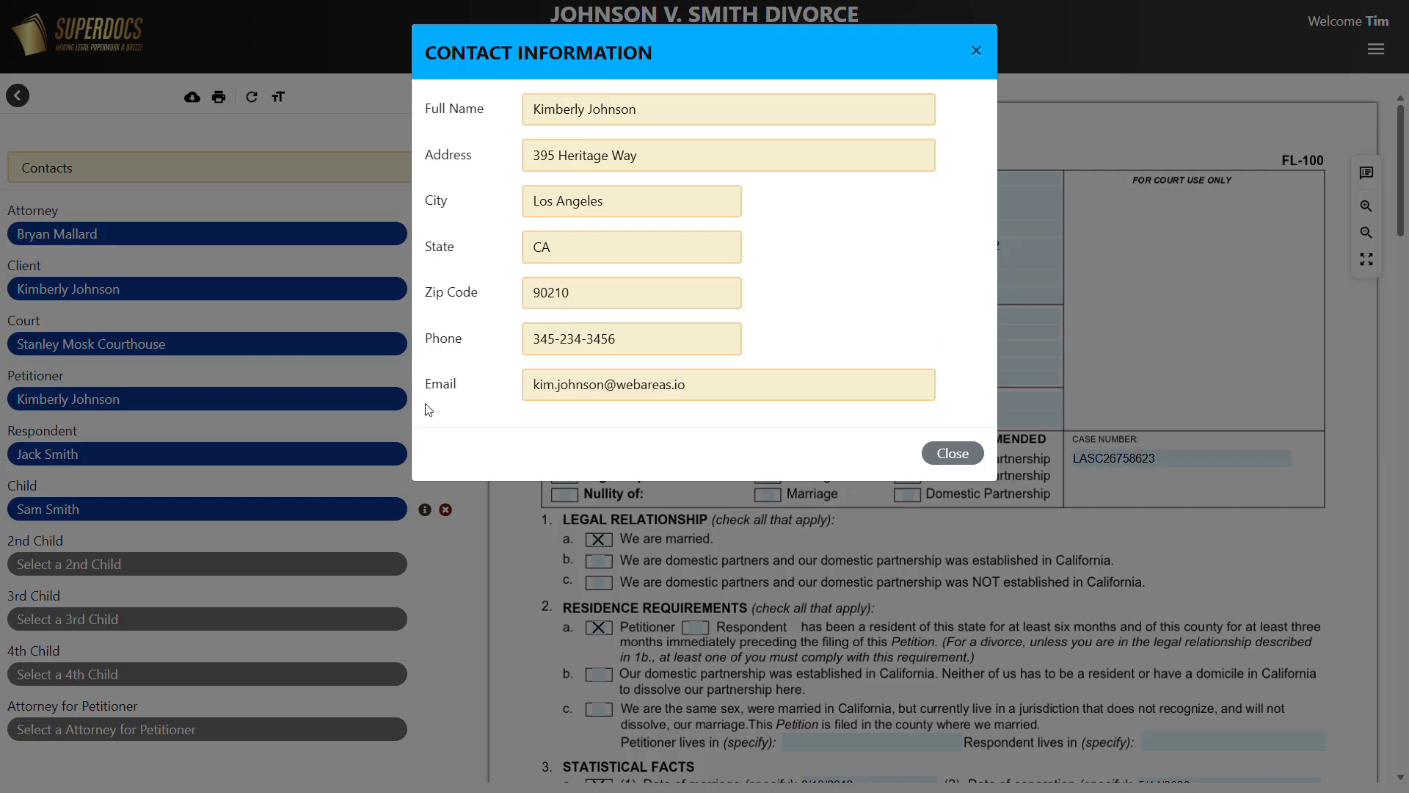
{"action": "left_click", "coordinate": [967, 464]}
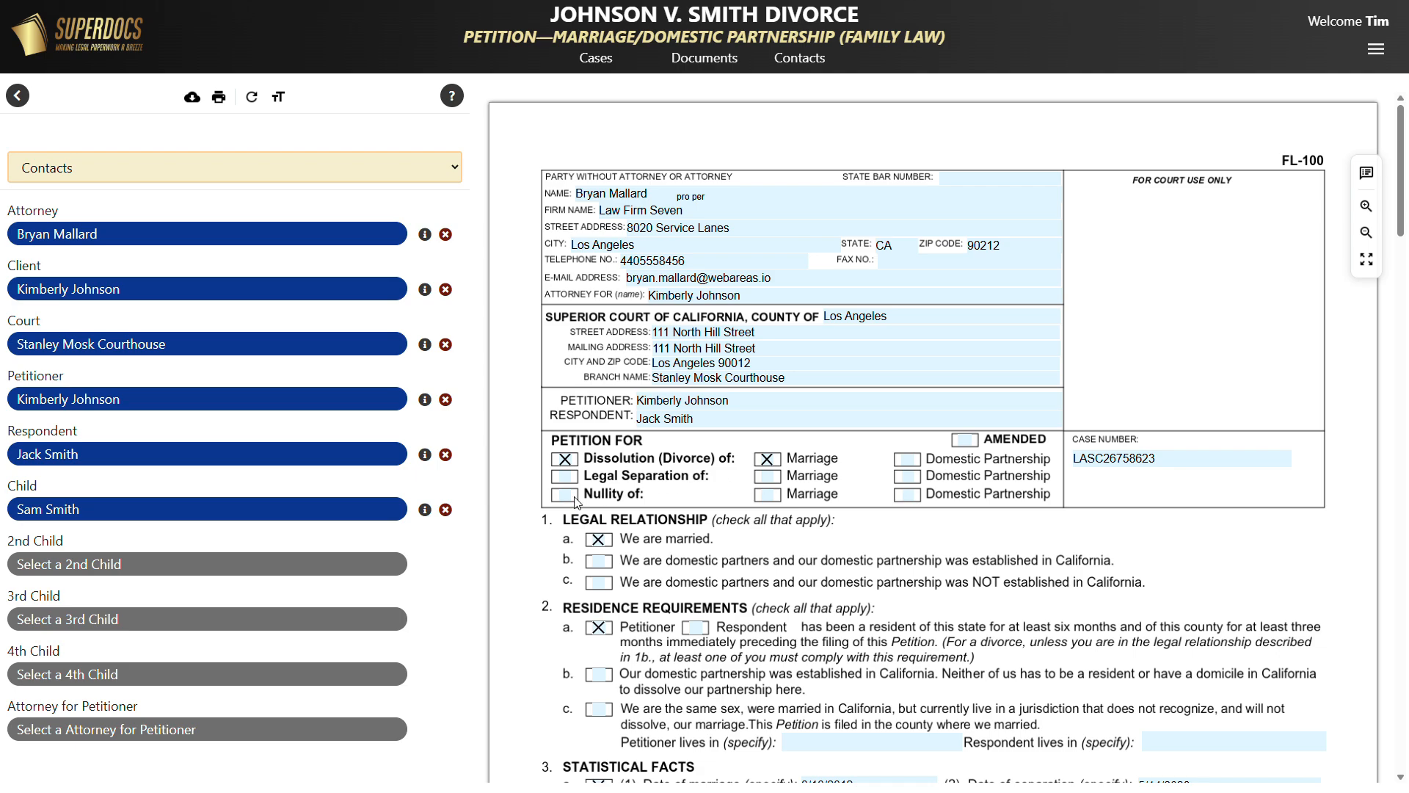
Remove the child from the petition and enter the attorney's State Bar Number.
{"action": "left_click", "coordinate": [445, 511]}
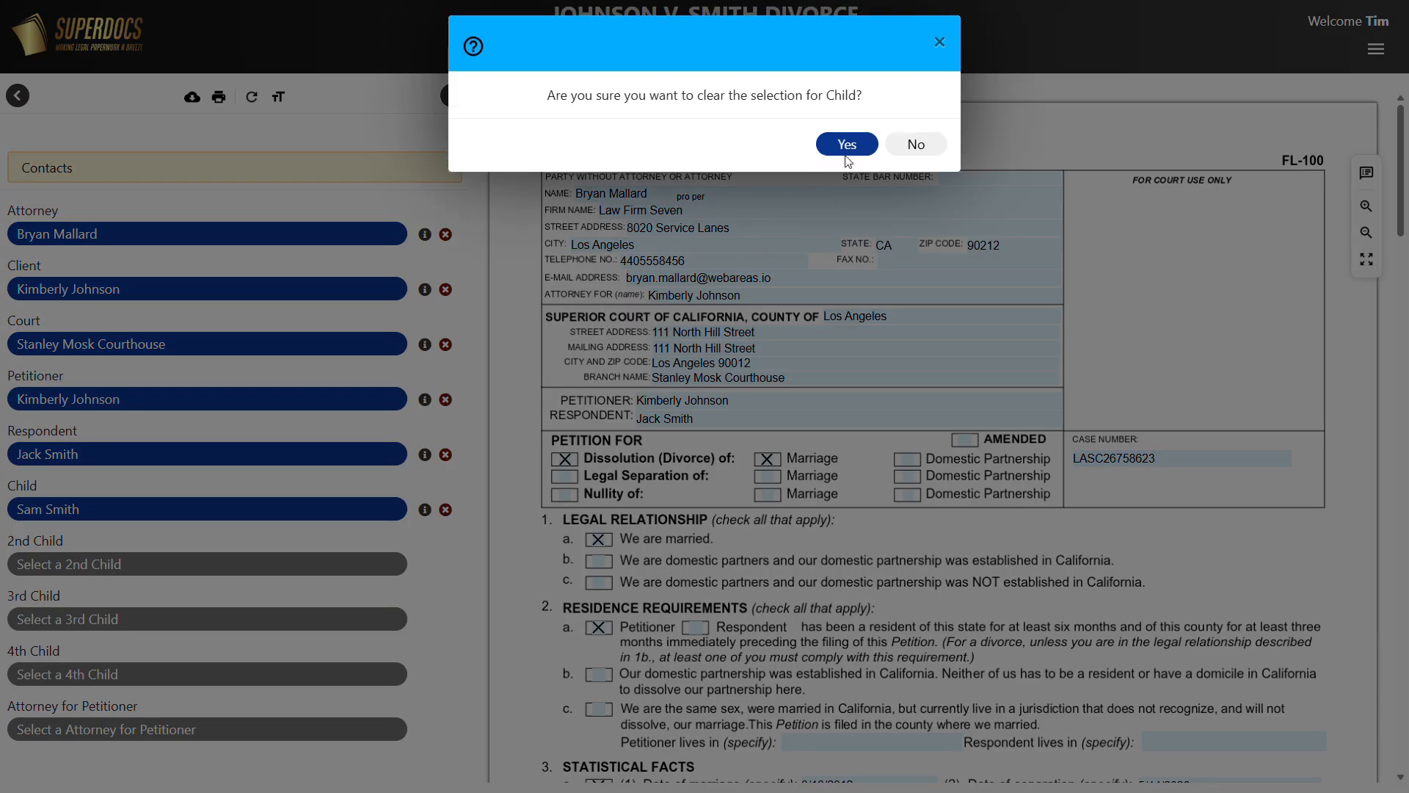
{"action": "left_click", "coordinate": [850, 146]}
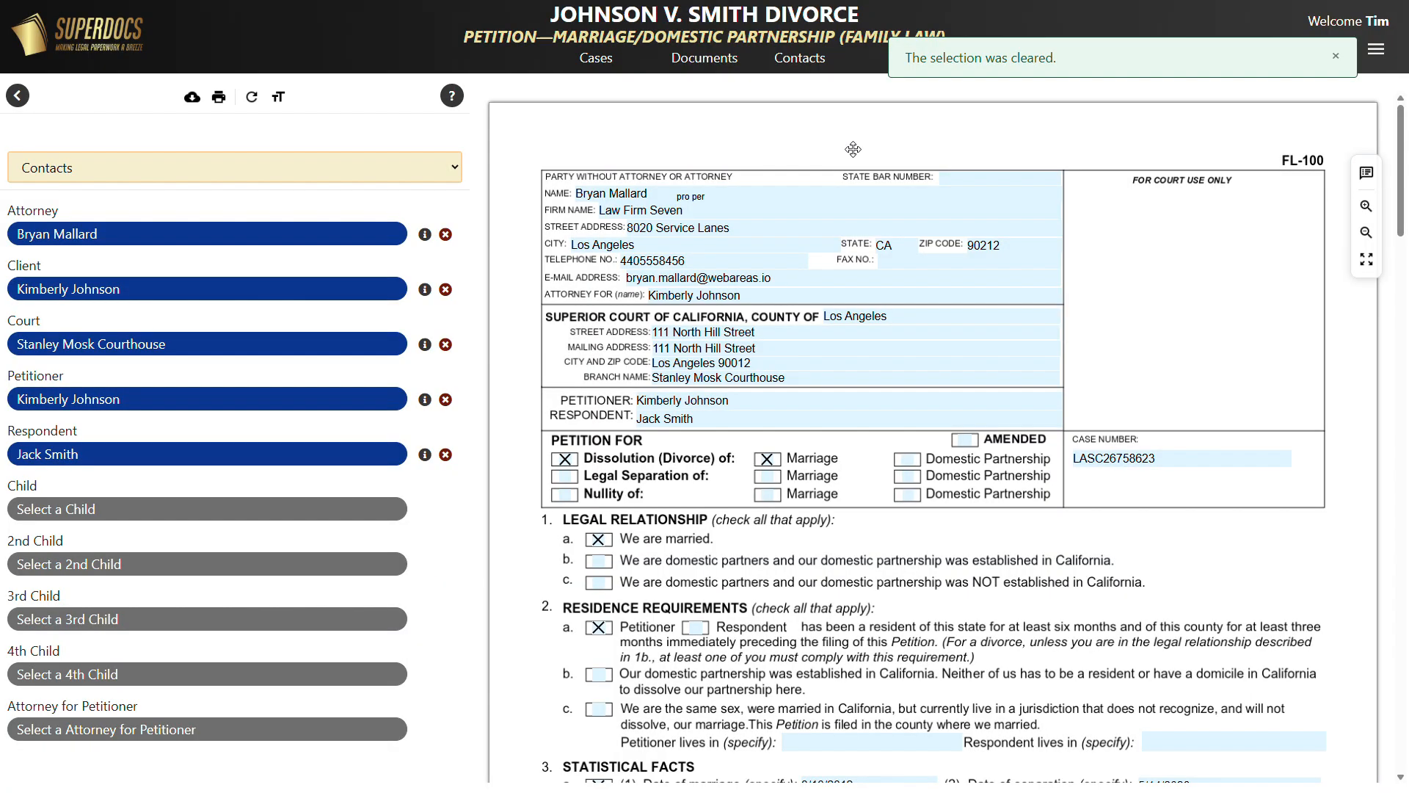
{"action": "left_click", "coordinate": [948, 180]}
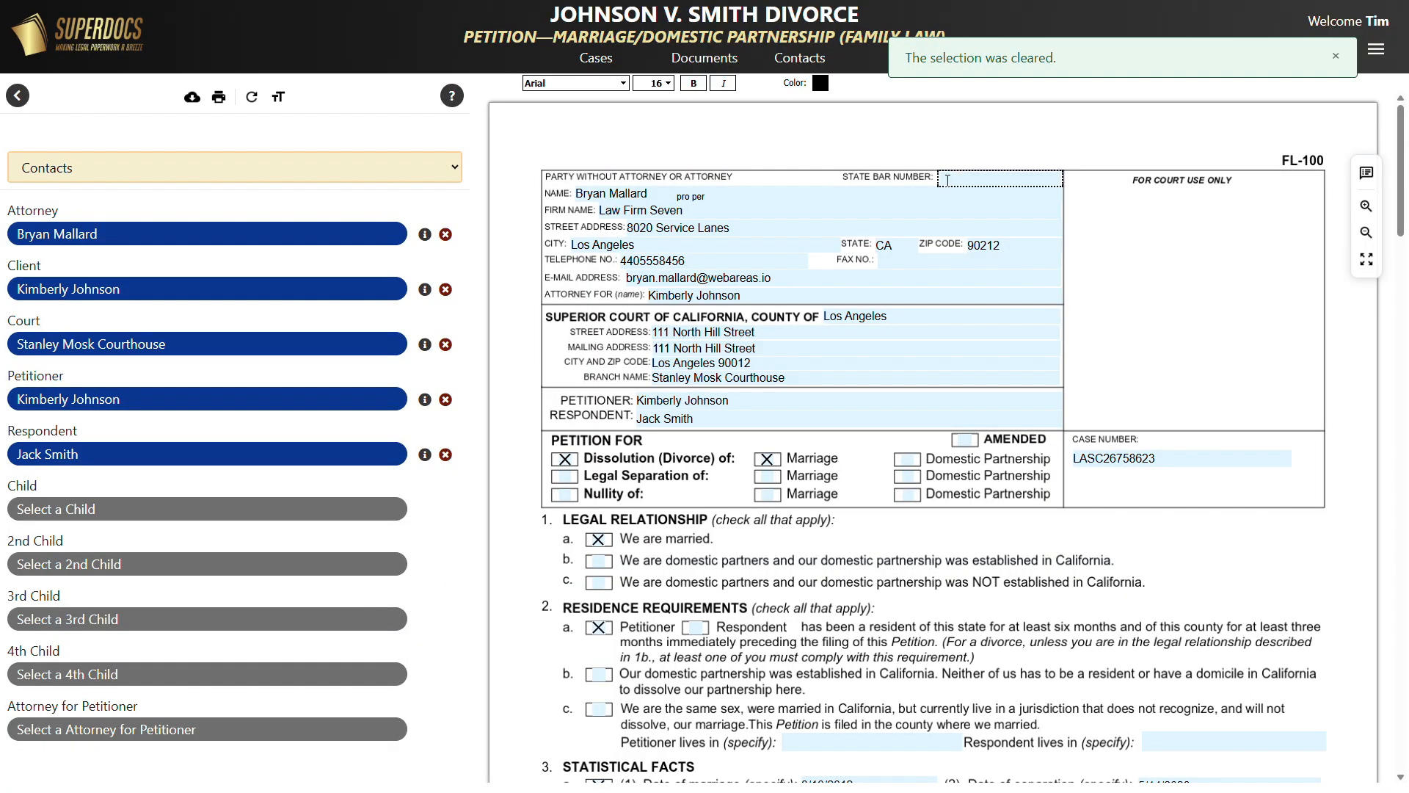
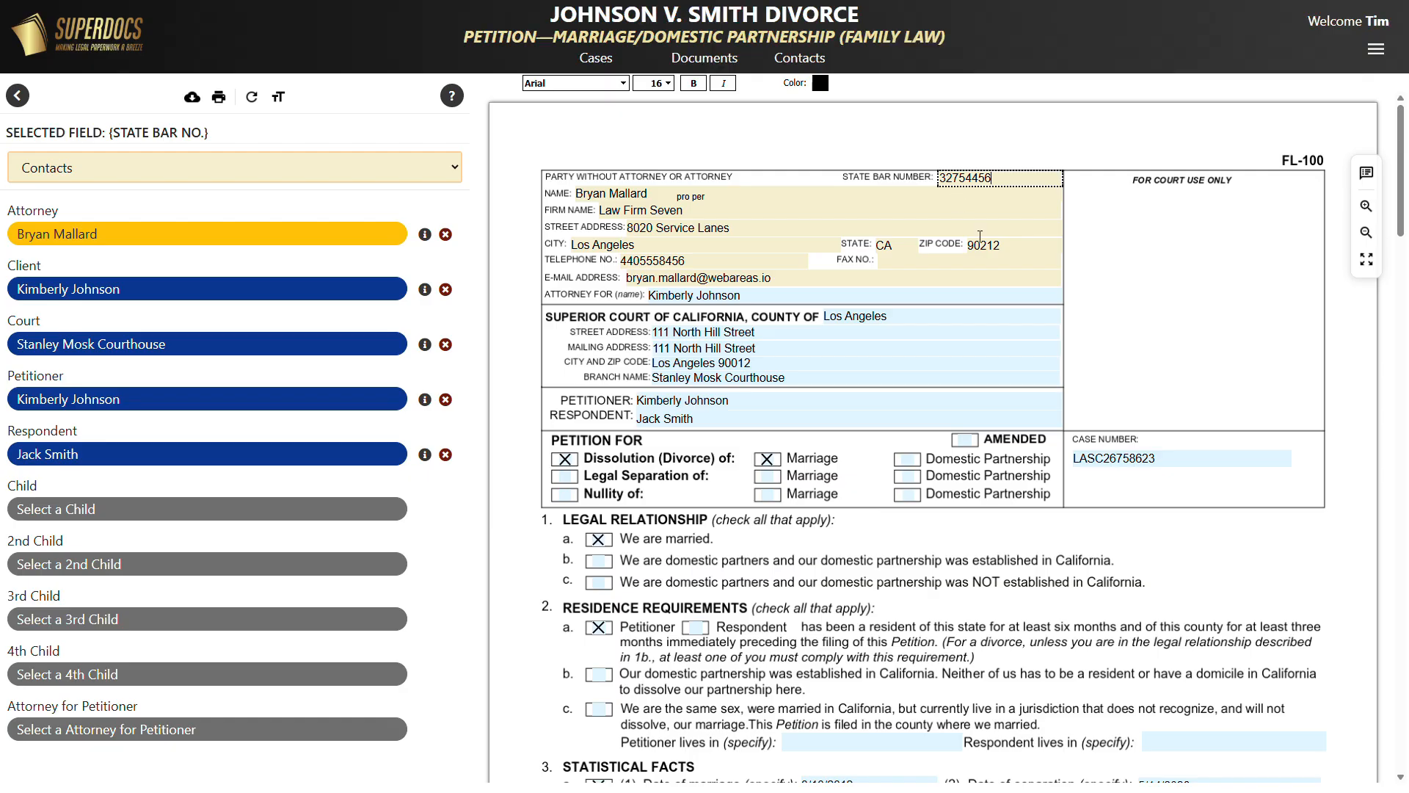
{"action": "left_click", "coordinate": [1088, 508]}
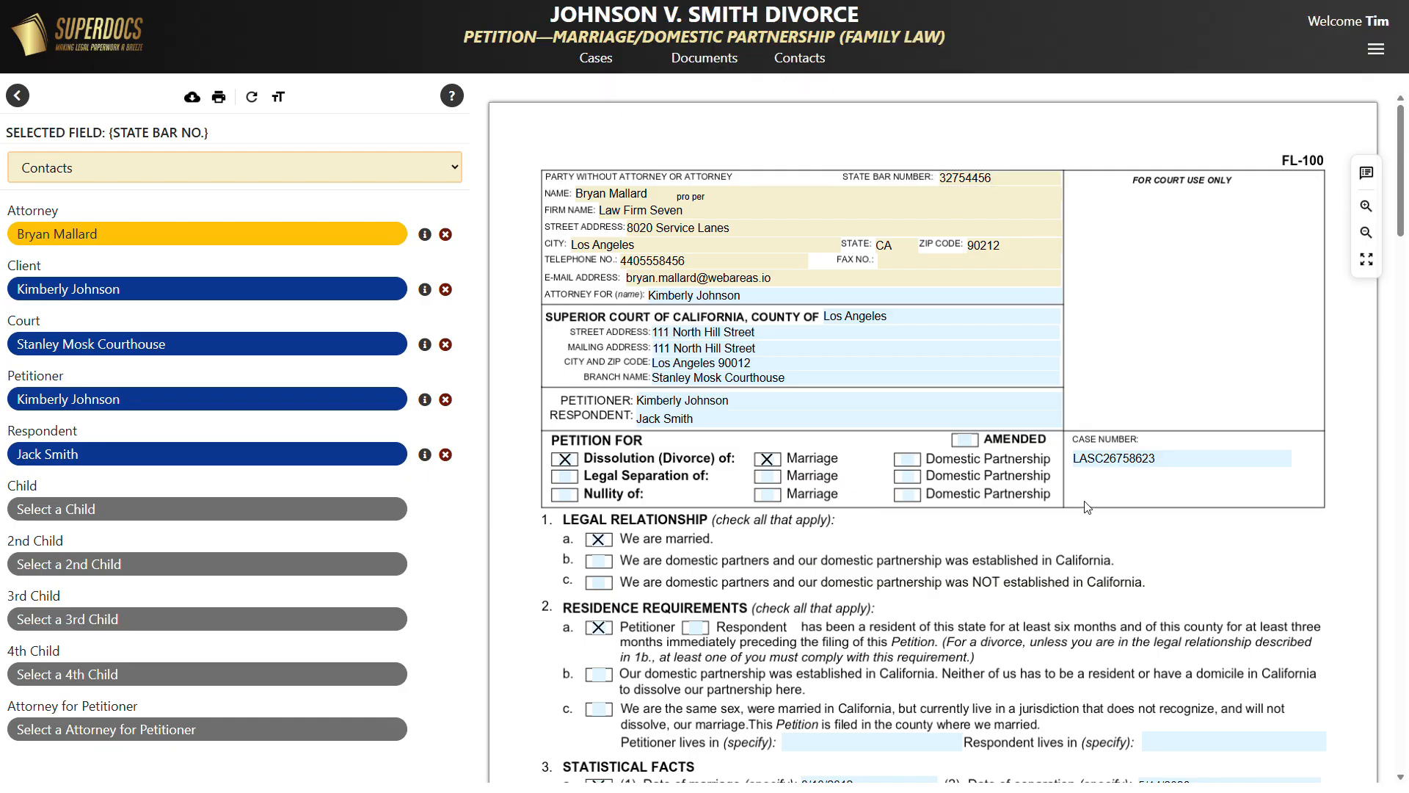
Open the FL-150 Income and Expense Declaration from Documents and begin choosing an employer.
{"action": "left_click", "coordinate": [708, 63]}
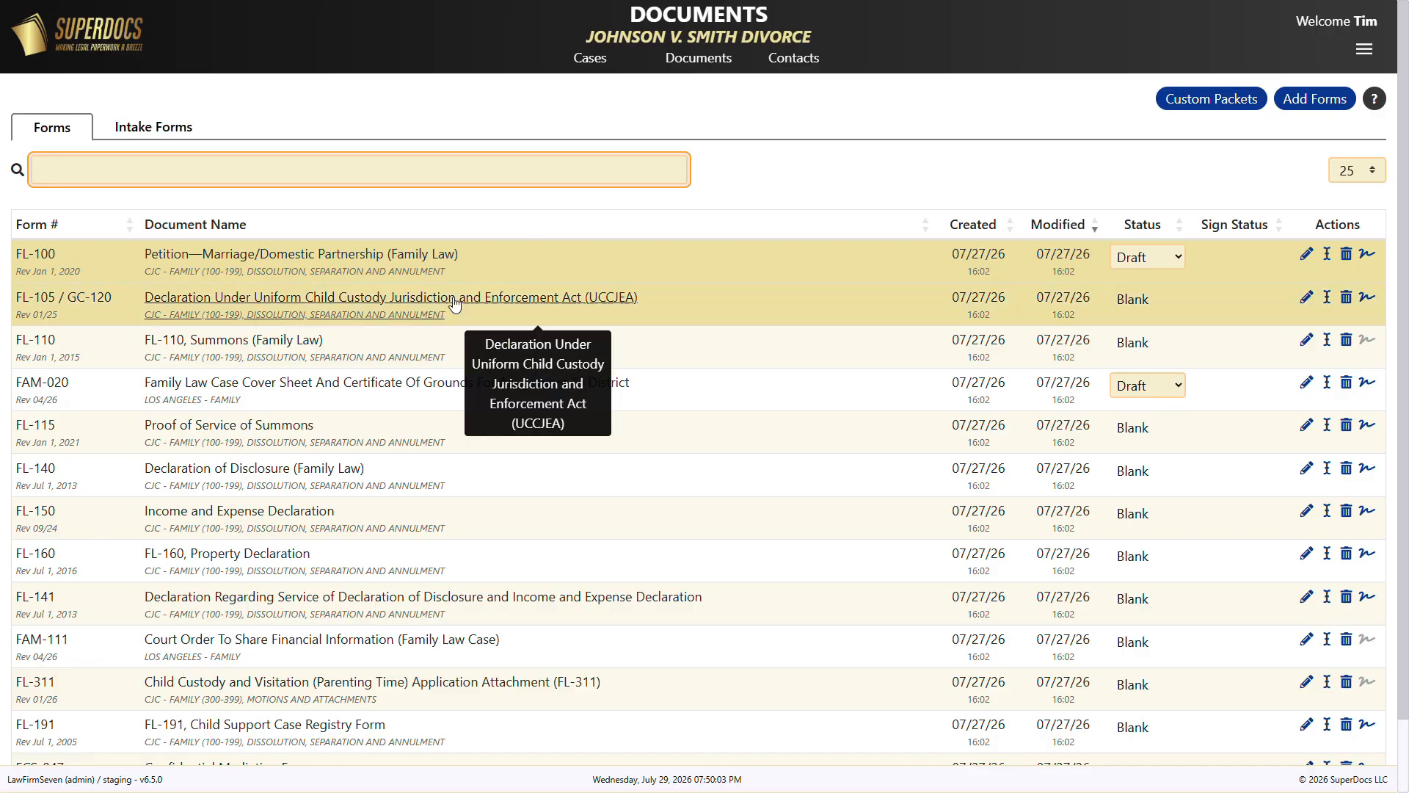
{"action": "left_click", "coordinate": [263, 519]}
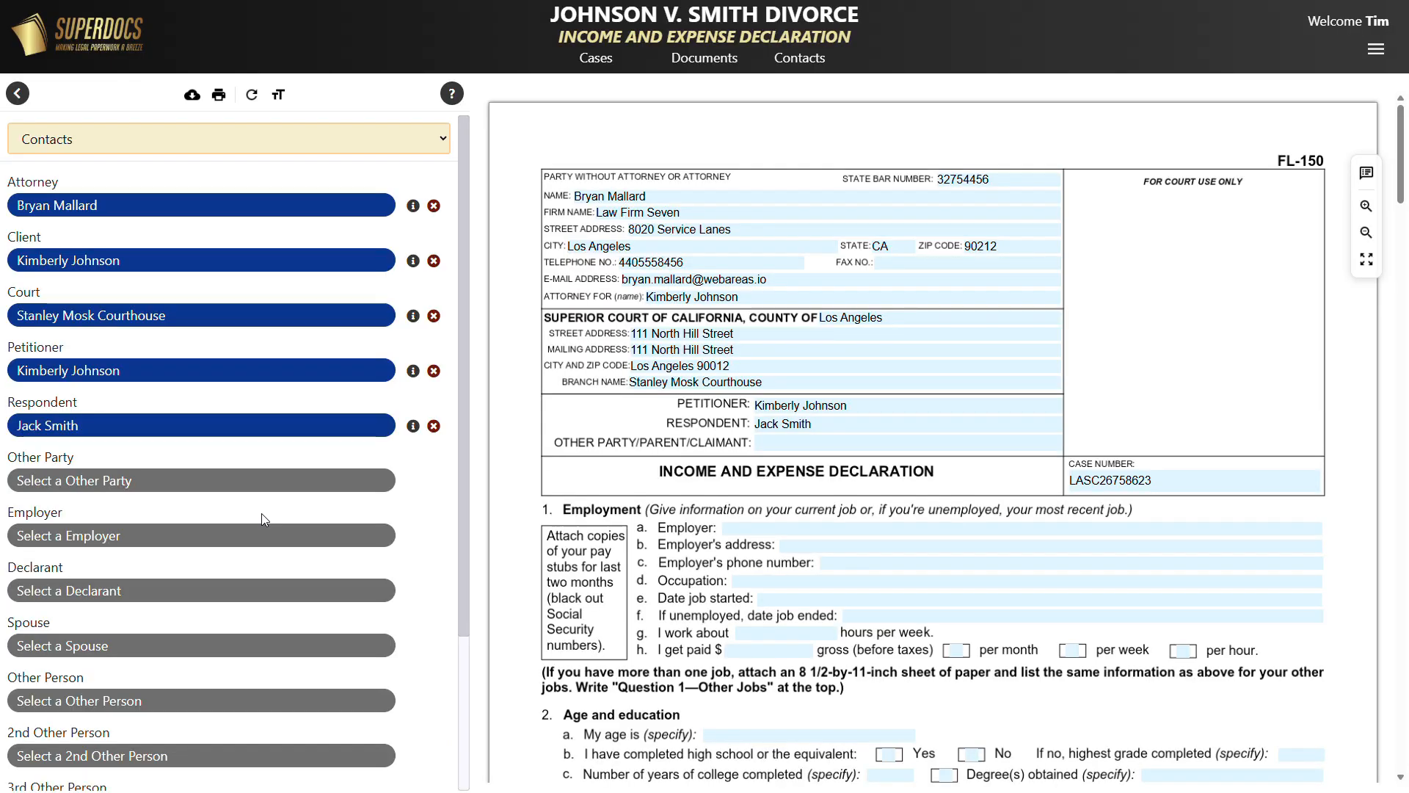
{"action": "left_click", "coordinate": [736, 527]}
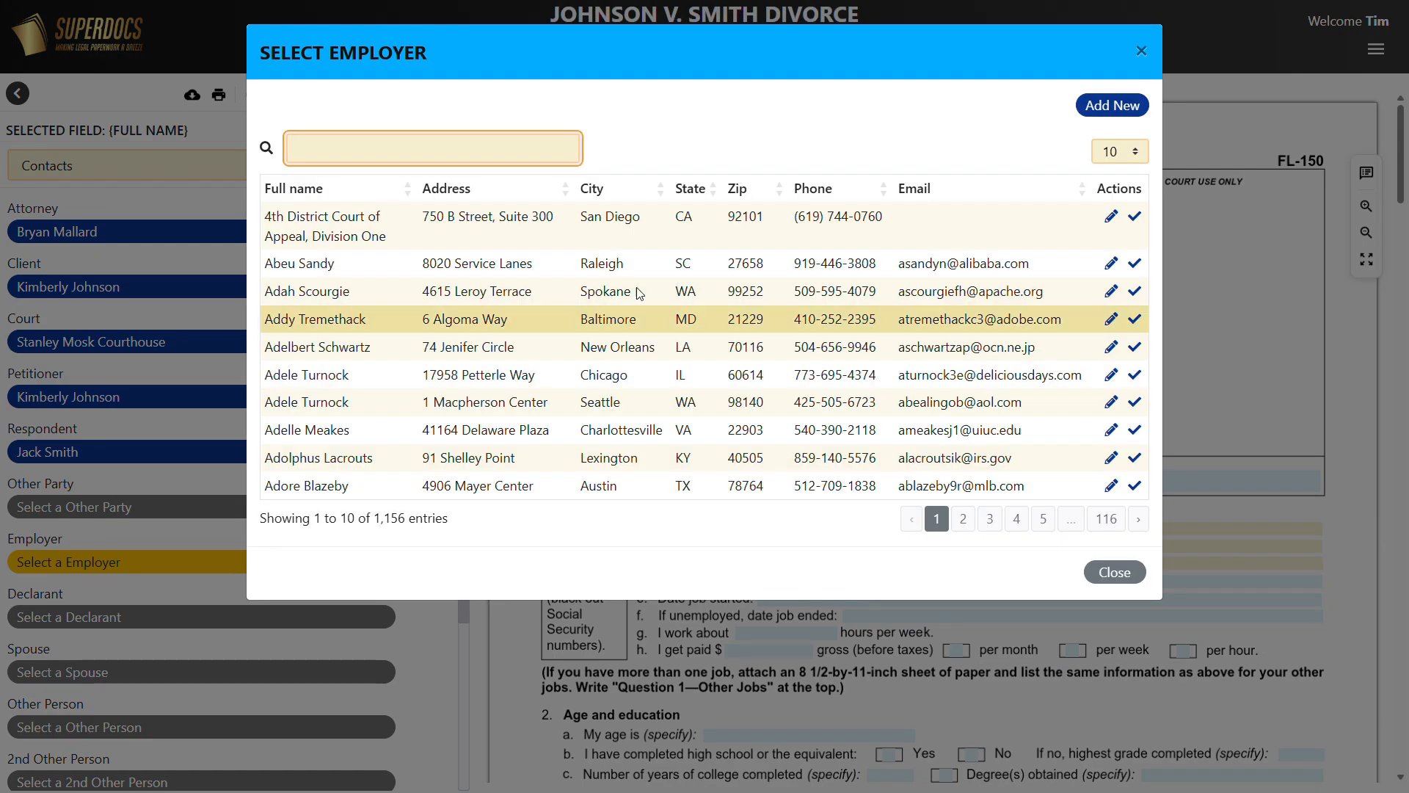
Add ACME Industries as a new employer, enter its street address, and begin typing the city.
{"action": "type", "text": "AC"}
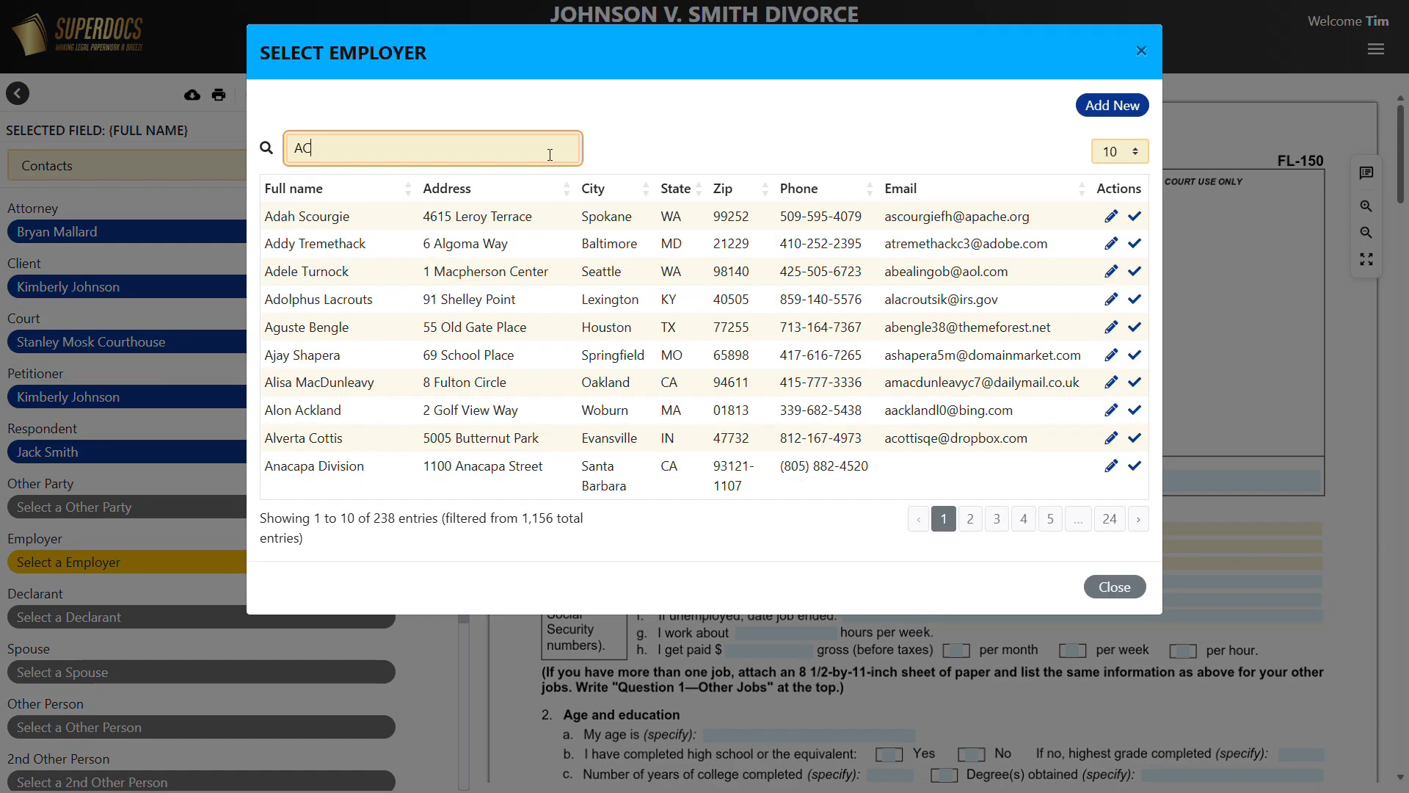
{"action": "type", "text": "ME Industries"}
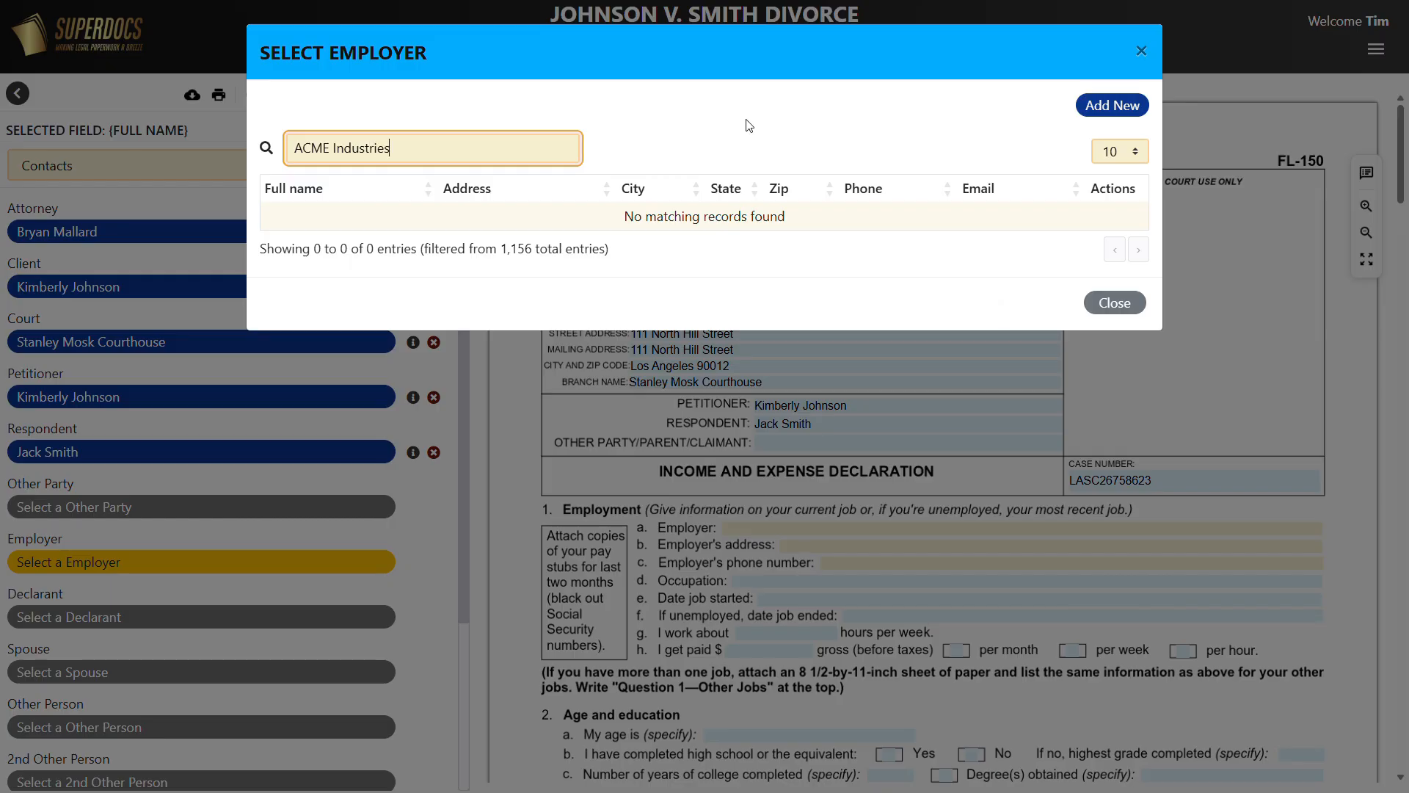
{"action": "left_click", "coordinate": [1094, 106]}
{"action": "left_click", "coordinate": [503, 158]}
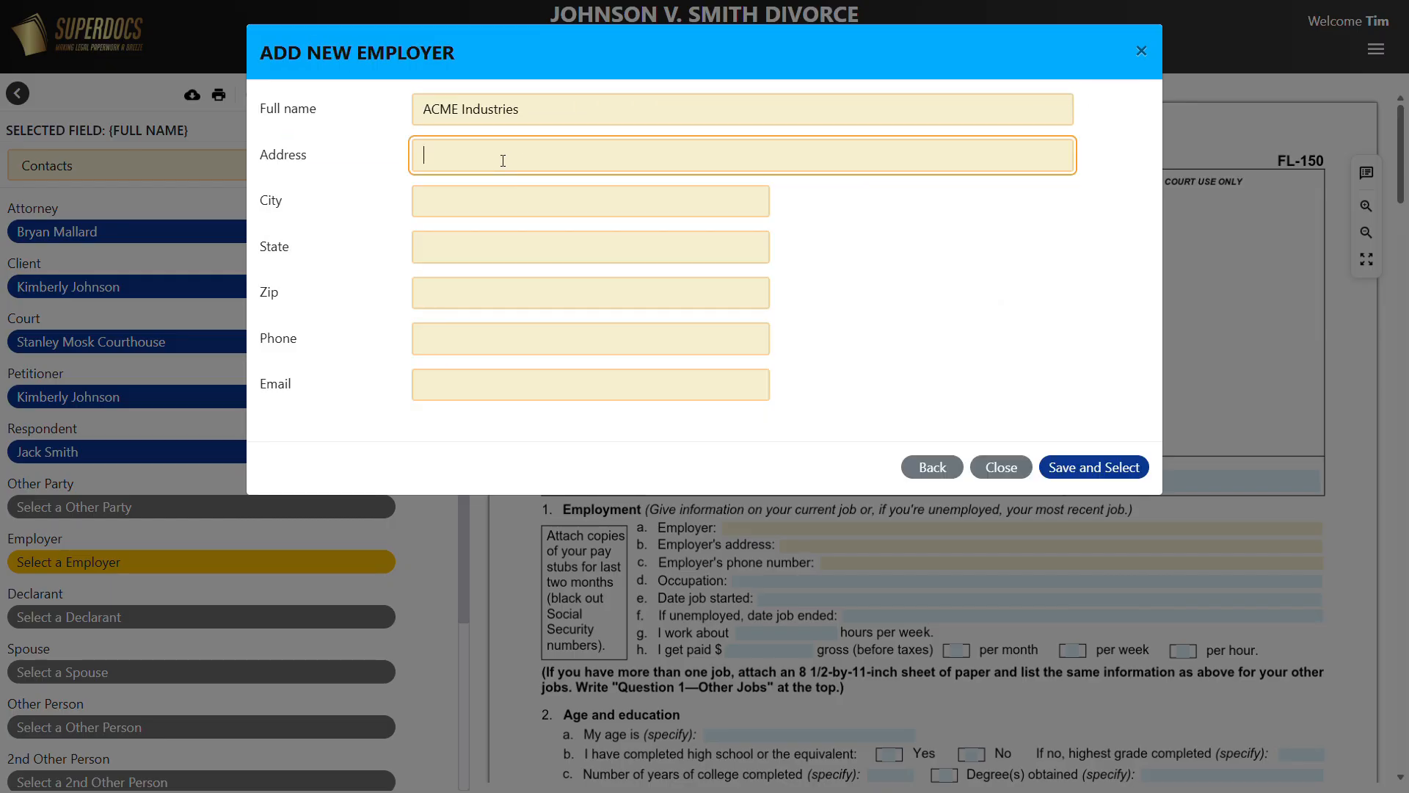
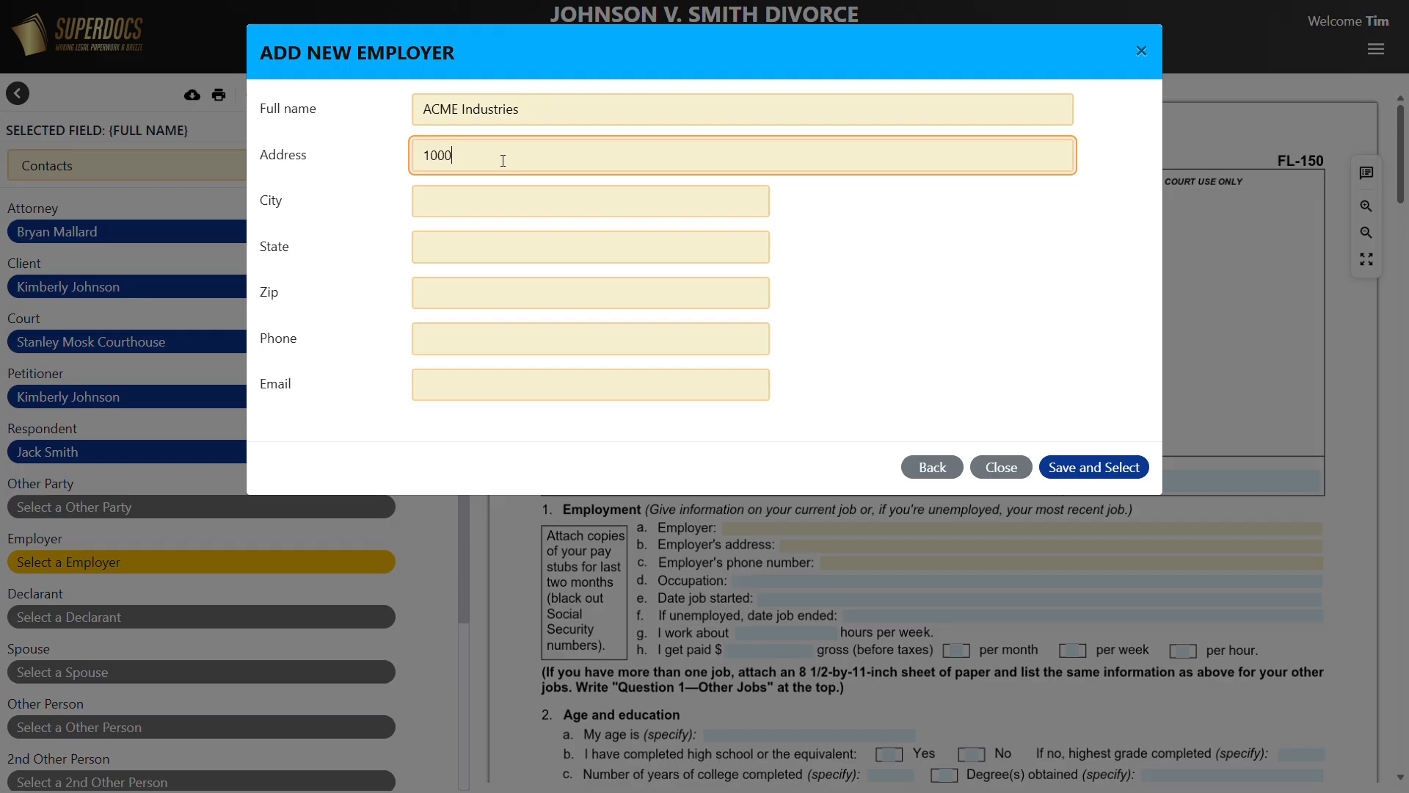
{"action": "key", "text": "Tab"}
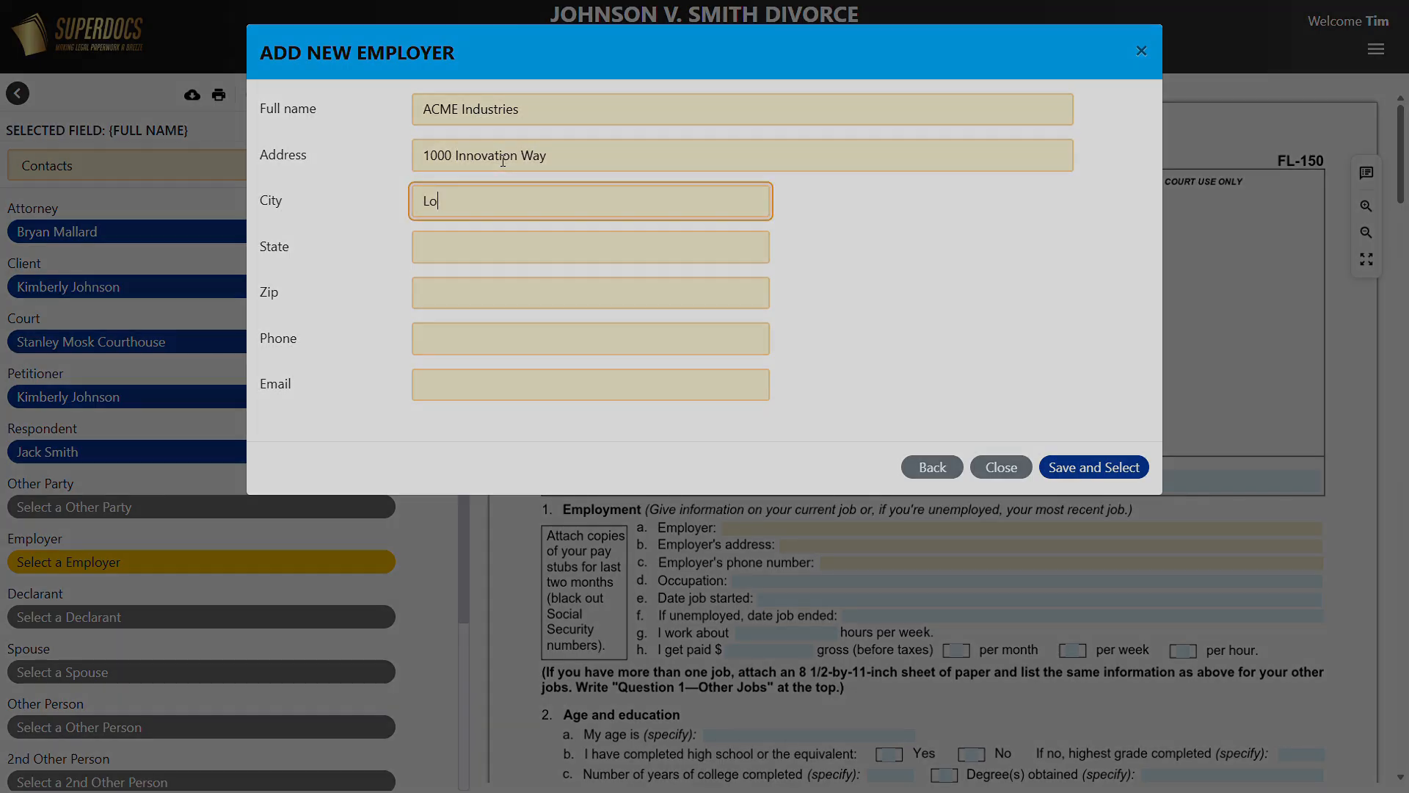